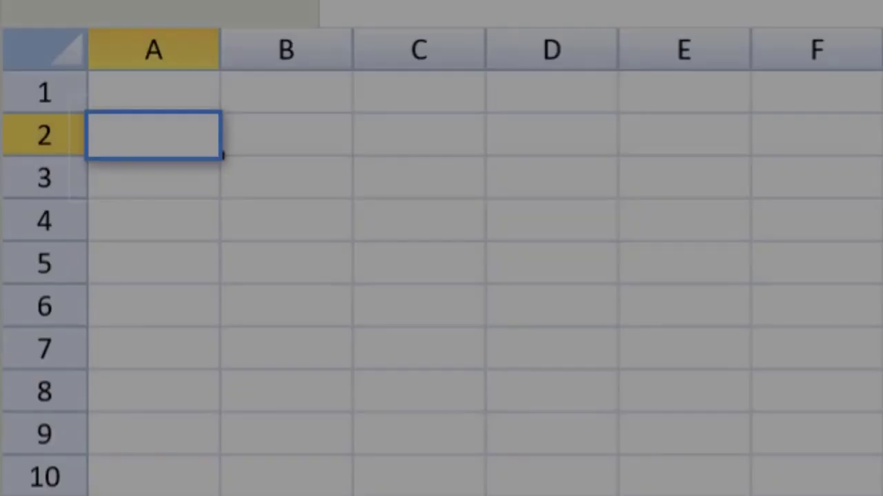
# Step: Enter the labels NOPAT, WACC * CE and EVA in cells A2 to A4
pyautogui.write('NOP')
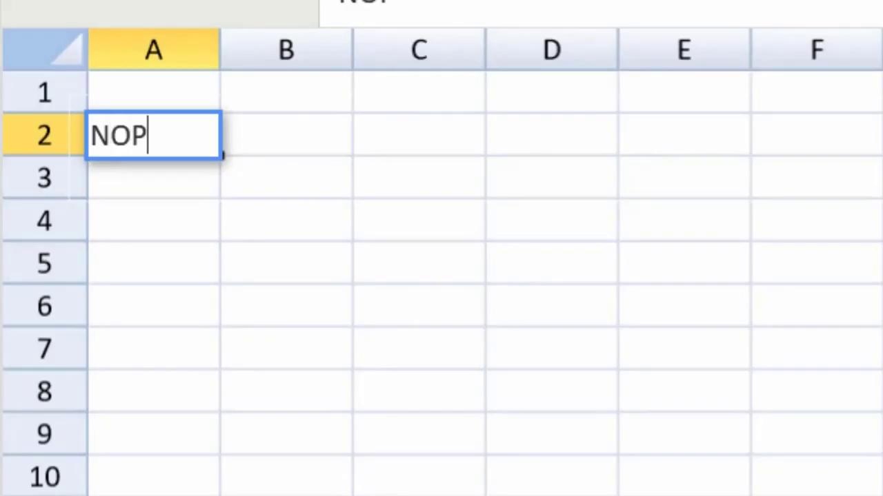
pyautogui.write('AT')
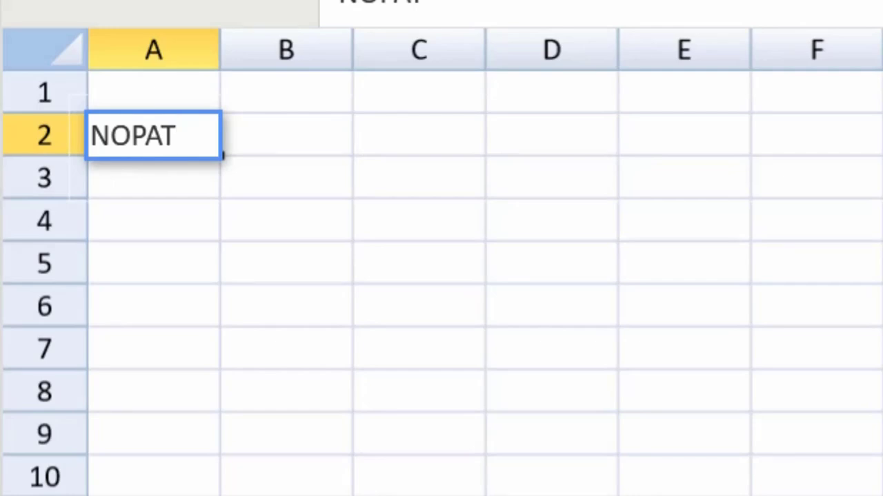
pyautogui.press('Return')
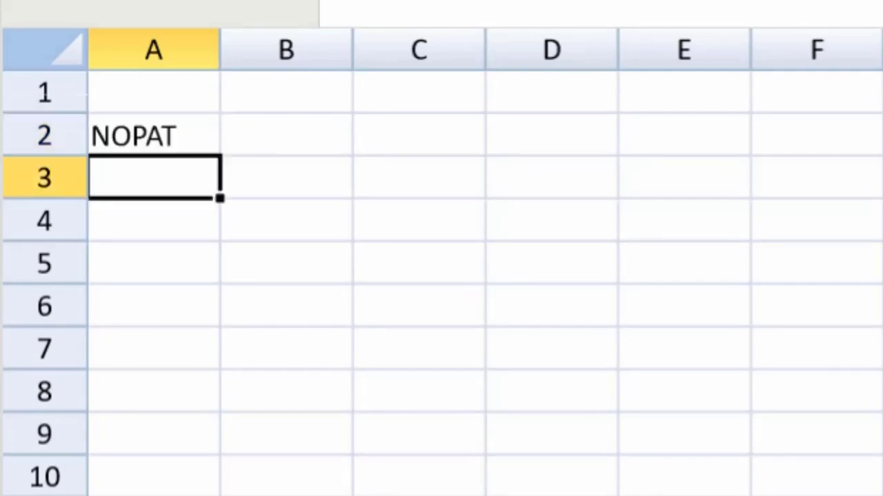
pyautogui.write('WACC')
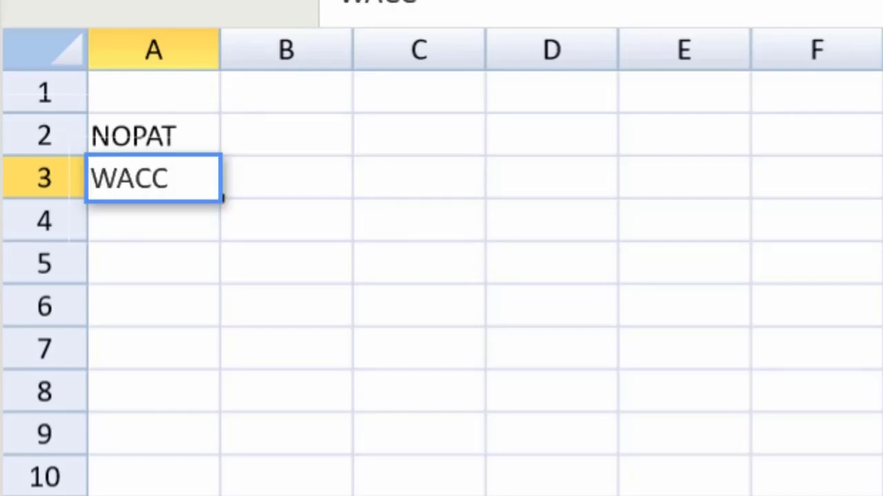
pyautogui.write(' * C')
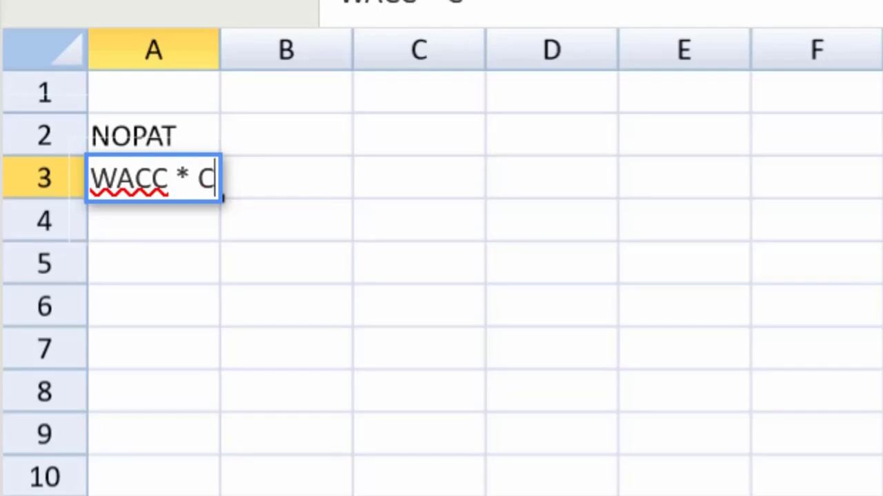
pyautogui.write('E')
pyautogui.press('Return')
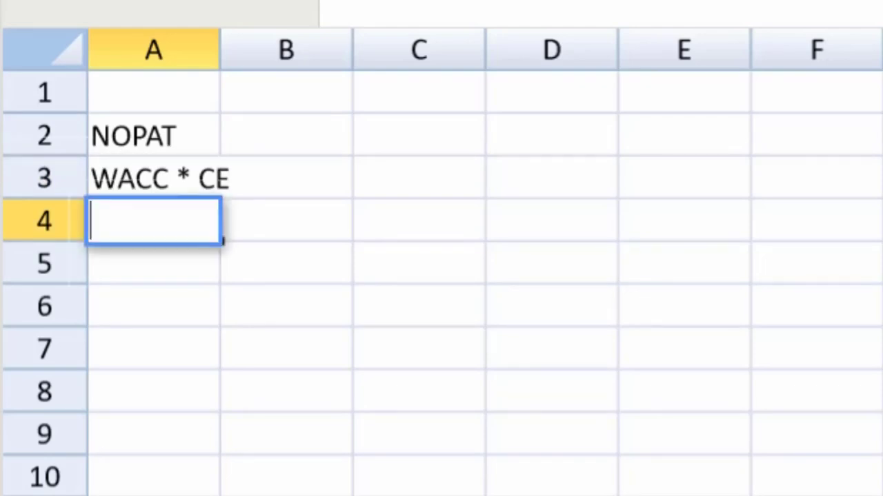
pyautogui.write('EVA')
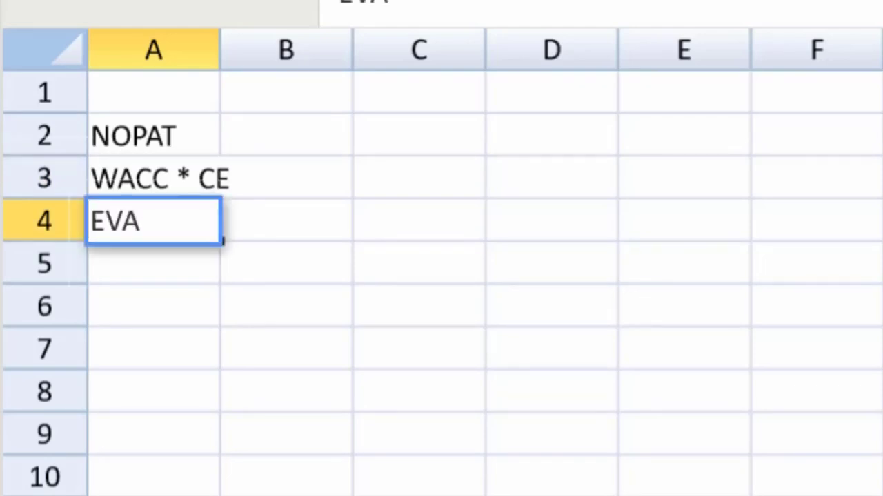
pyautogui.press('Return')
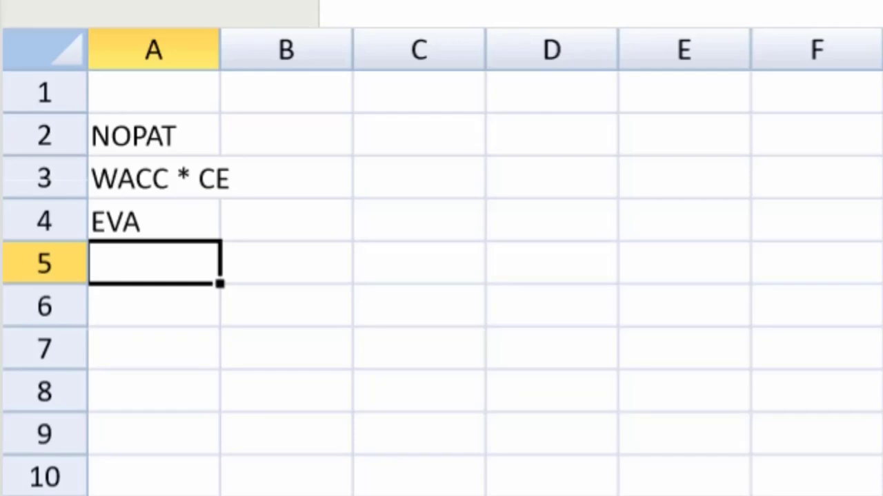
# Step: Enter the labels WACC, After Tax Cost of Debt and WACC in A6 to A8, and fit column A to its contents
pyautogui.press('Down')
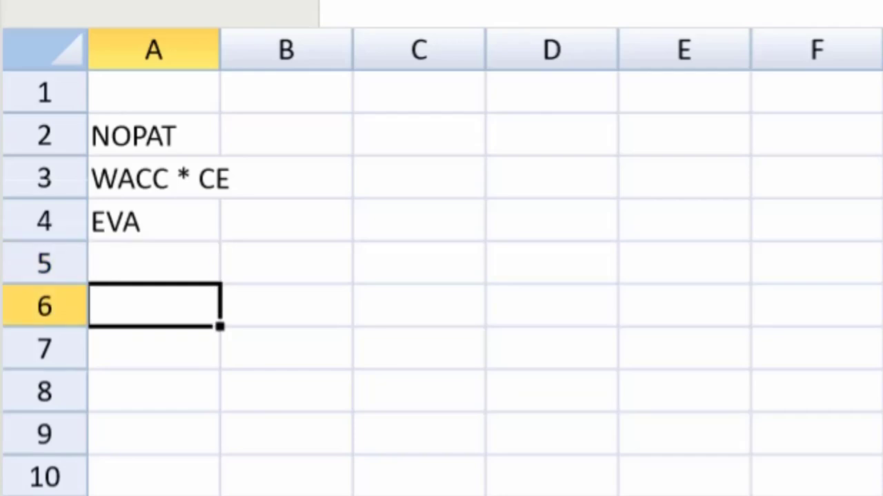
pyautogui.write('WACC')
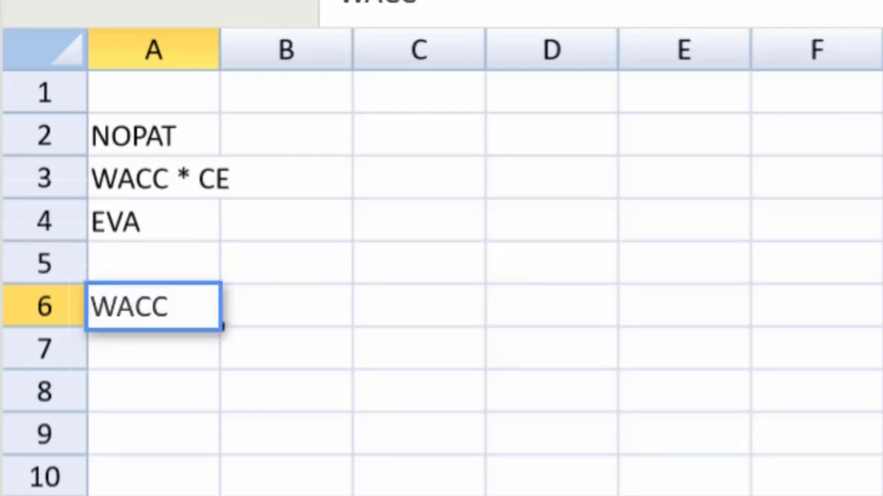
pyautogui.press('Return')
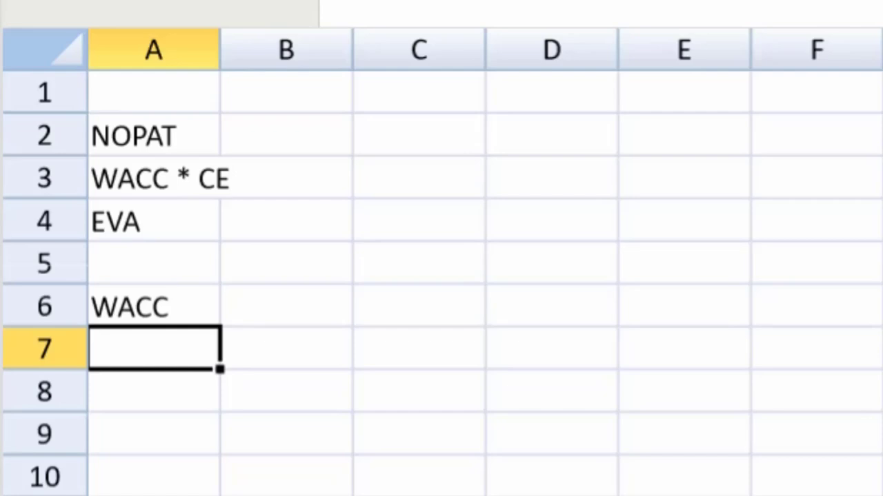
pyautogui.write('After Tax Cost')
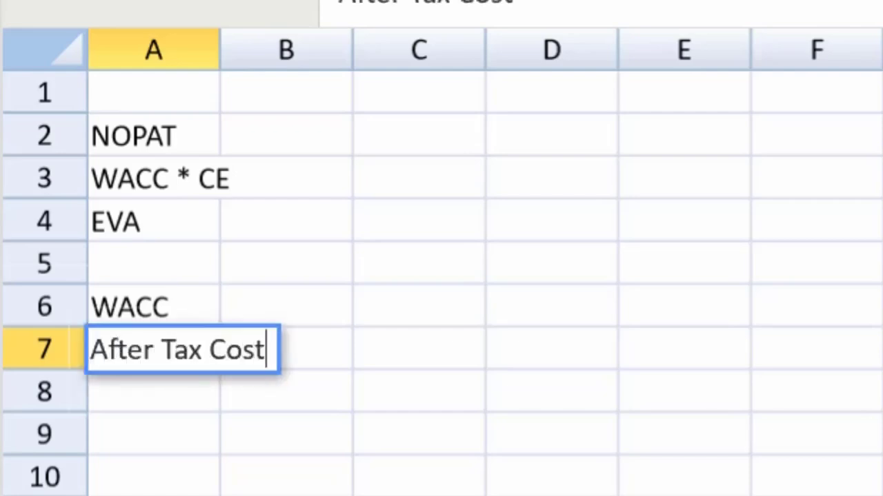
pyautogui.write(' of Debt')
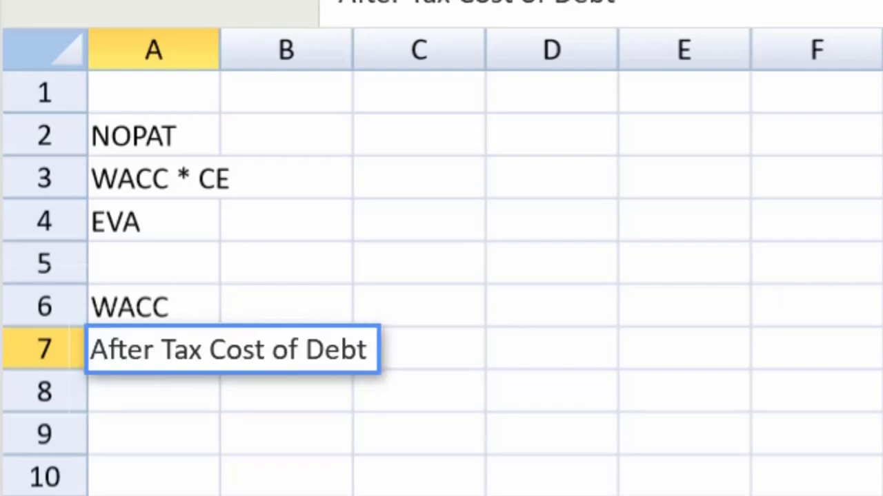
pyautogui.press('Return')
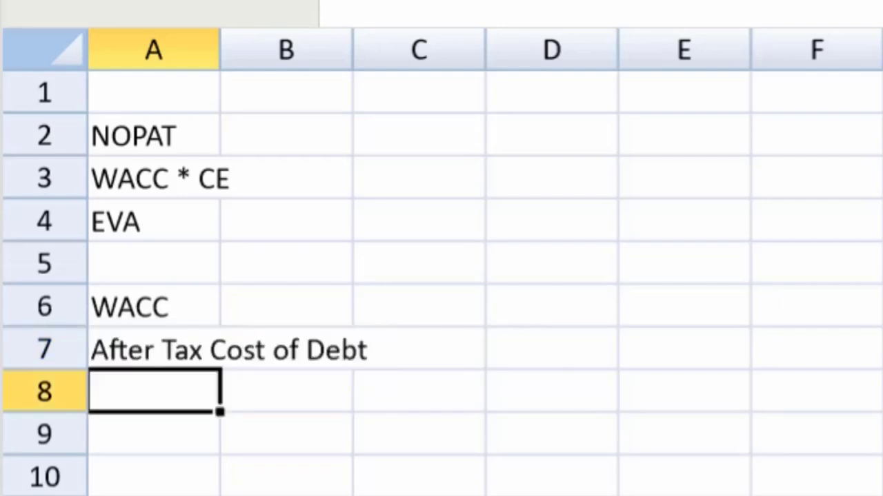
pyautogui.write('WACC')
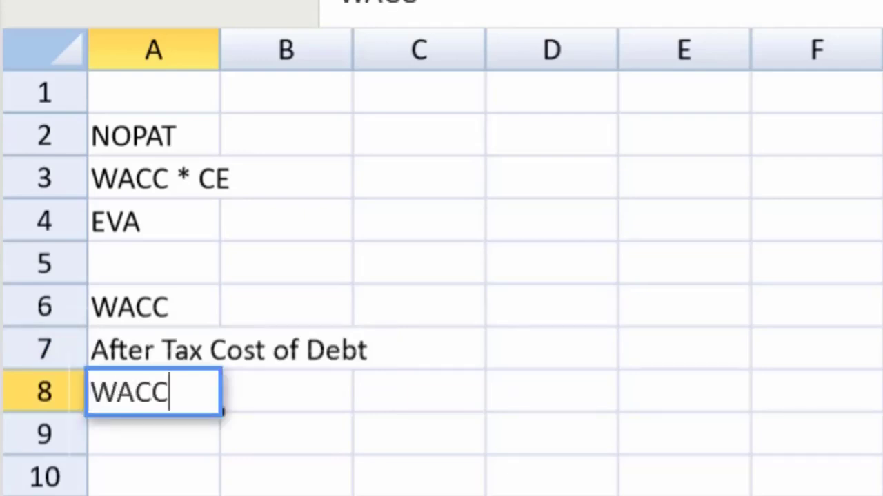
pyautogui.click(481, 226)
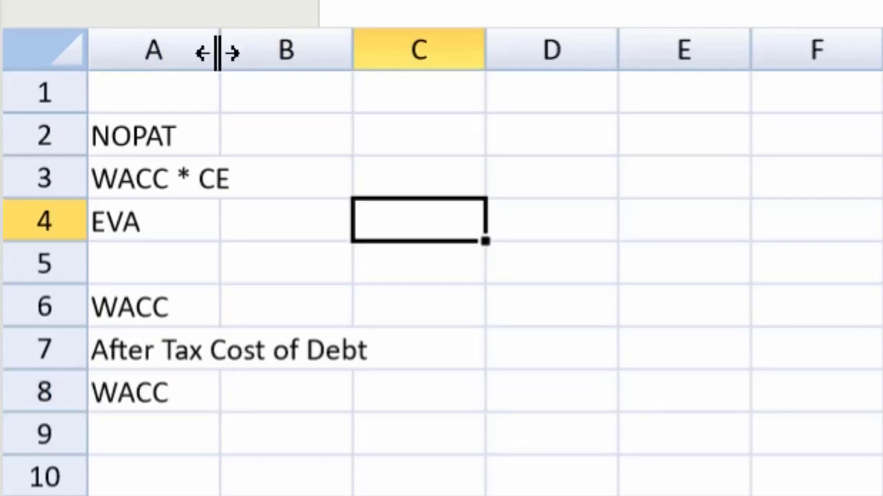
pyautogui.doubleClick(219, 53)
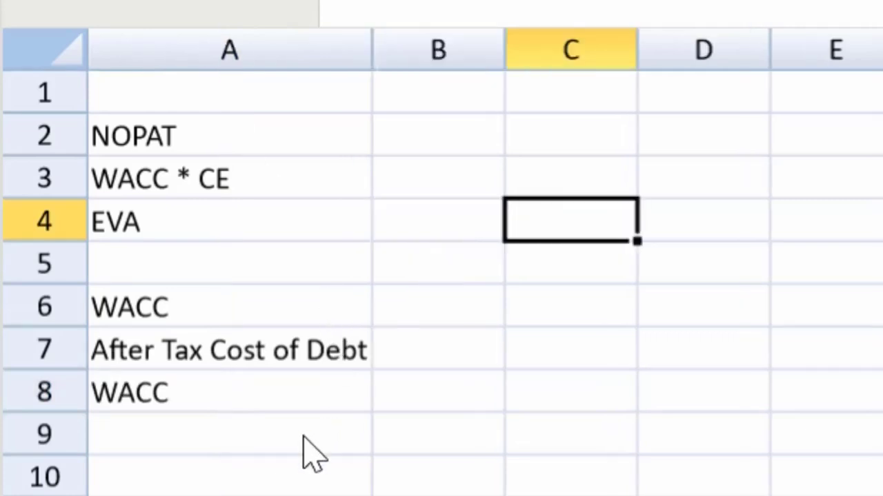
# Step: Calculate the after-tax cost of debt in B7 with the formula =0.05*(1-.25)
pyautogui.click(482, 349)
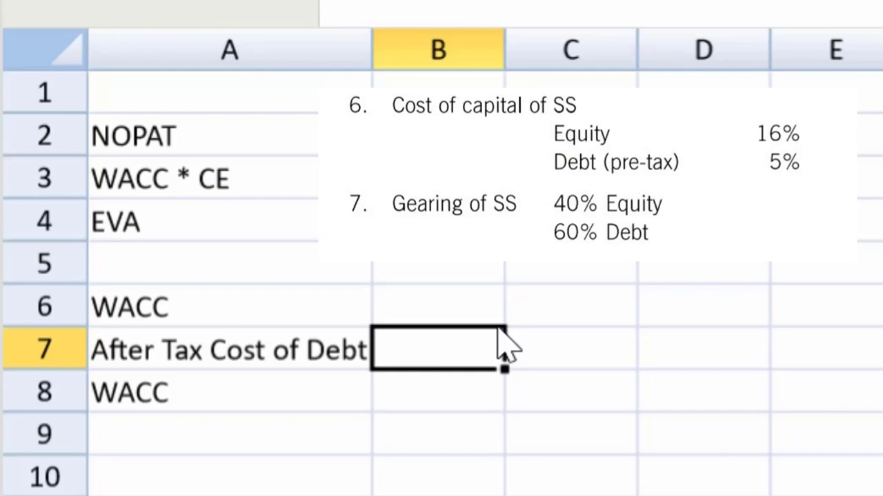
pyautogui.write('=0.')
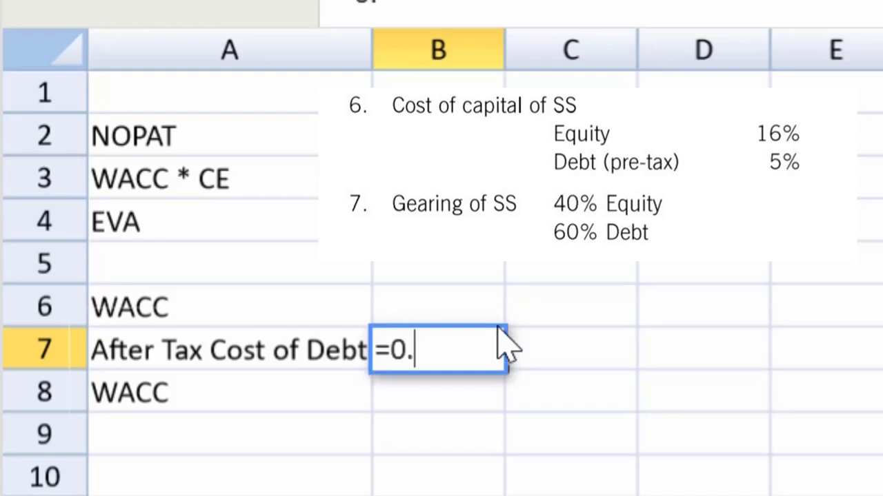
pyautogui.write('05*(1-0.25')
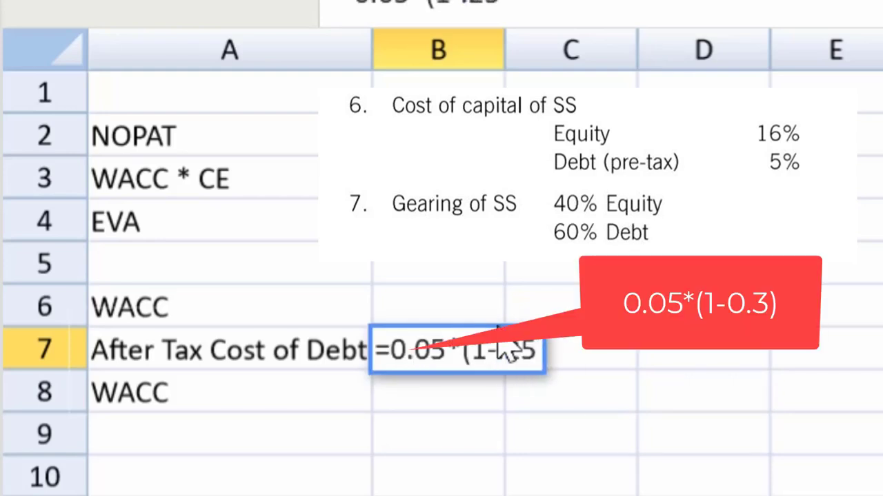
pyautogui.press('Return')
# Step: Calculate the WACC in B8 with the formula =.4*.16+.6*B7
pyautogui.doubleClick(437, 393)
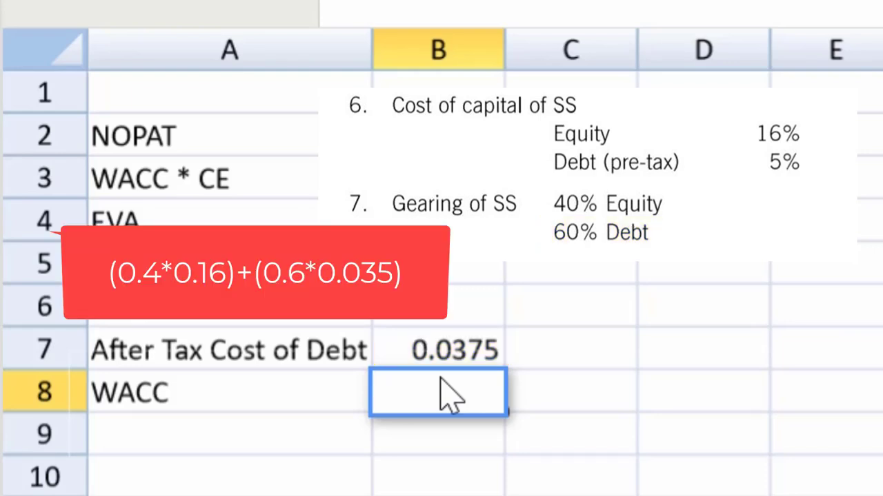
pyautogui.write('=.4*.16')
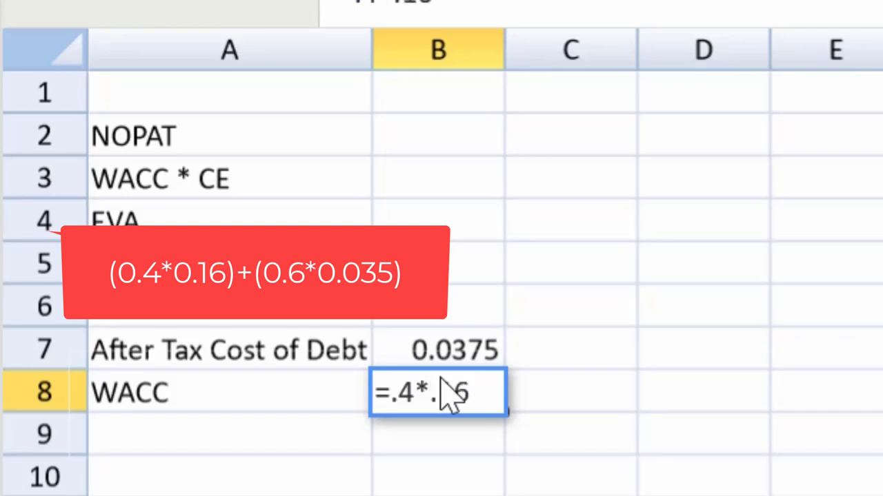
pyautogui.write('+.6*')
pyautogui.click(447, 348)
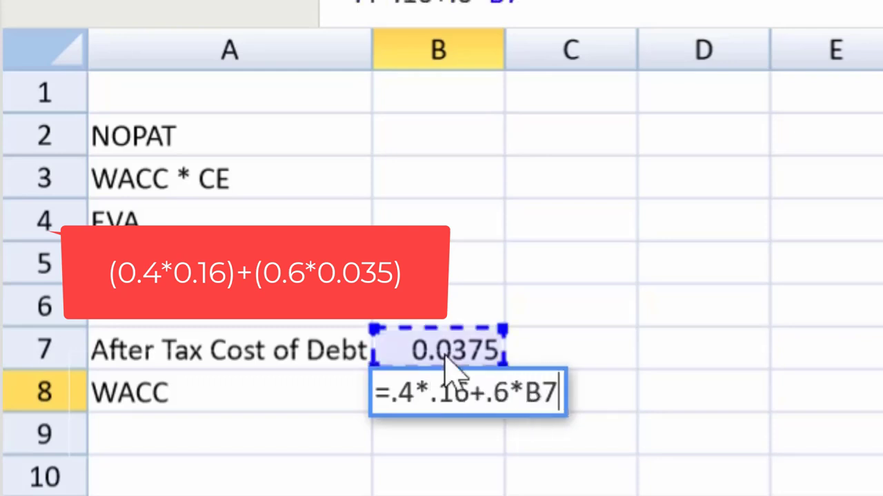
pyautogui.press('Return')
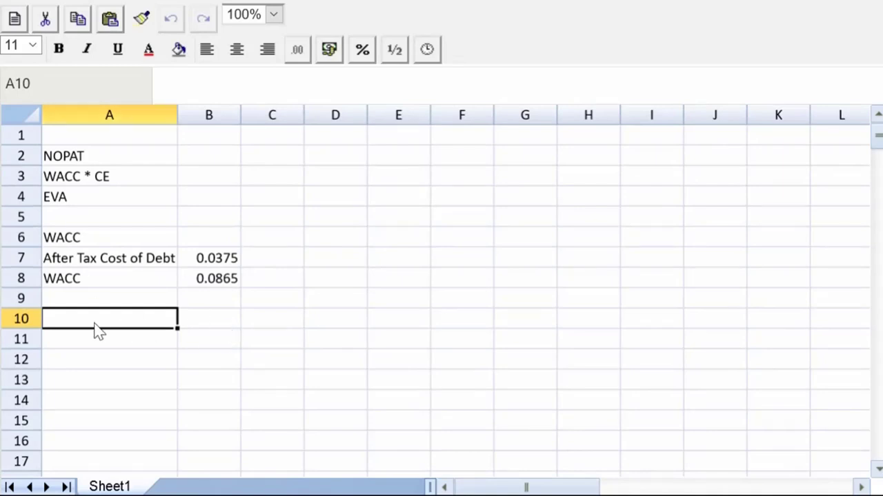
pyautogui.press('Down')
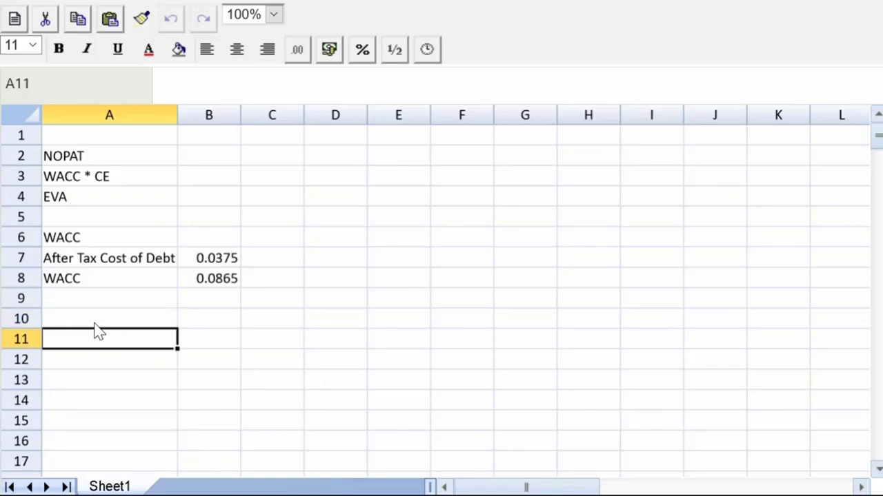
pyautogui.press('Down')
pyautogui.press('Down')
pyautogui.press('Down')
pyautogui.press('Down')
pyautogui.press('Down')
pyautogui.press('Down')
pyautogui.press('Down')
pyautogui.press('Down')
pyautogui.press('Down')
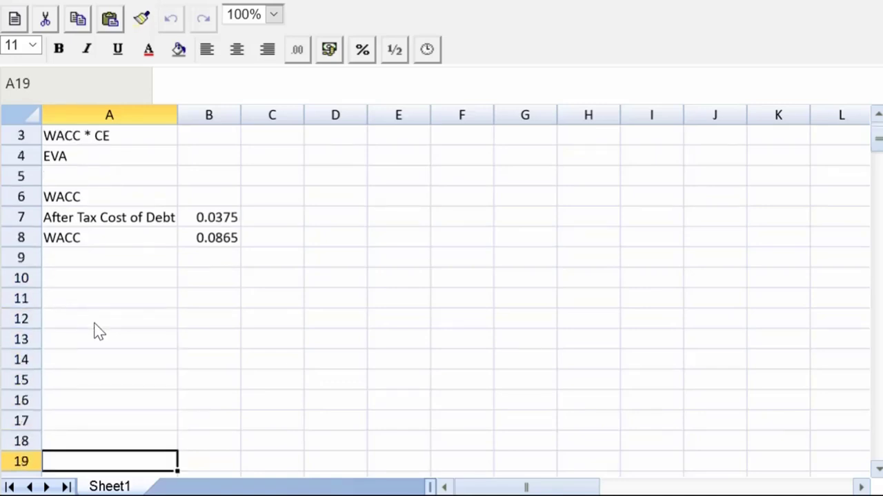
pyautogui.press('Down')
pyautogui.press('Up')
pyautogui.press('Up')
pyautogui.press('Up')
pyautogui.press('Up')
pyautogui.press('Up')
pyautogui.press('Up')
pyautogui.press('Up')
pyautogui.press('Up')
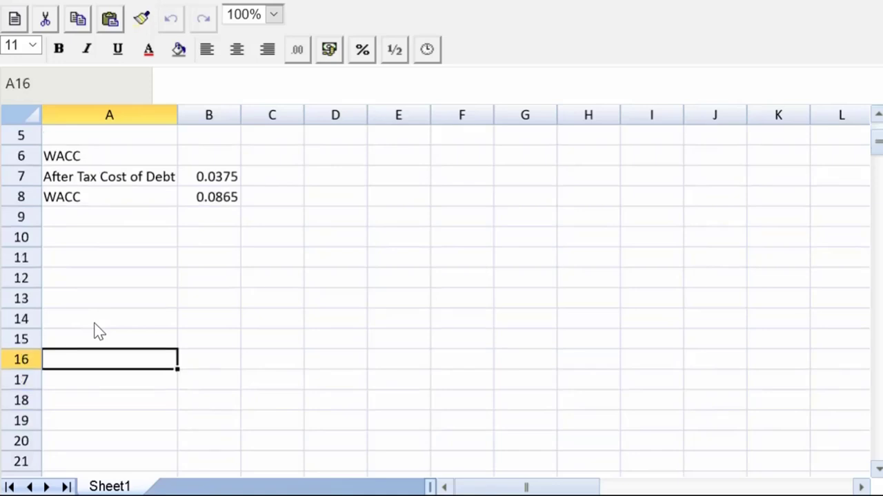
pyautogui.press('Up')
pyautogui.press('Up')
pyautogui.press('Up')
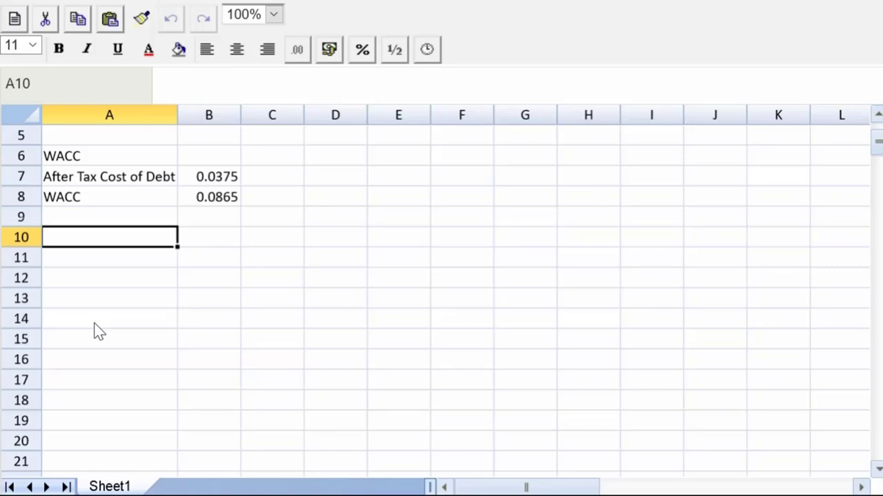
# Step: Enter the heading NOPAT in cell A10, leaving a blank row below the WACC calculation
pyautogui.write('NOPAT')
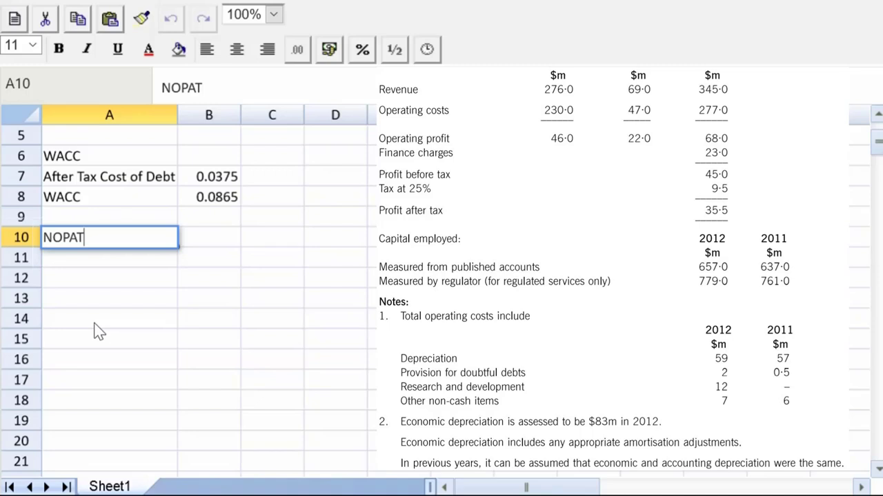
pyautogui.press('Return')
pyautogui.press('Return')
pyautogui.press('Return')
pyautogui.press('Return')
pyautogui.press('Return')
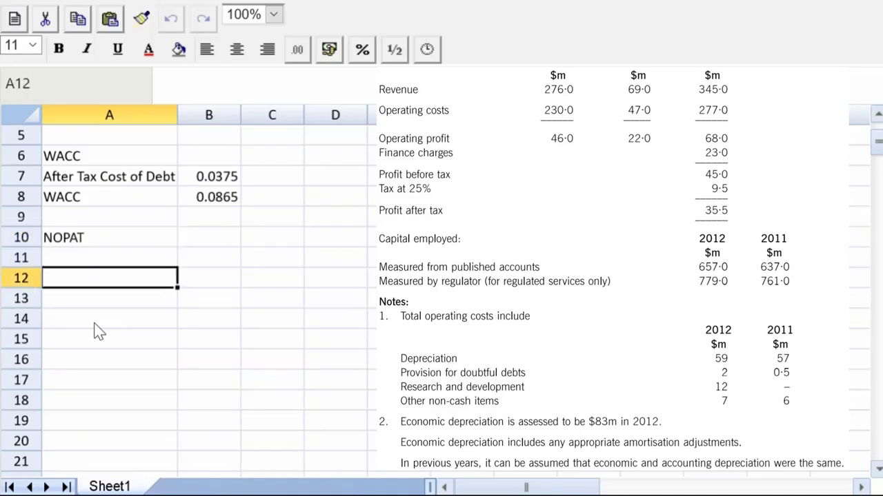
pyautogui.press('Down')
pyautogui.press('Down')
pyautogui.press('Down')
pyautogui.press('Down')
pyautogui.press('Down')
pyautogui.press('Down')
pyautogui.press('Down')
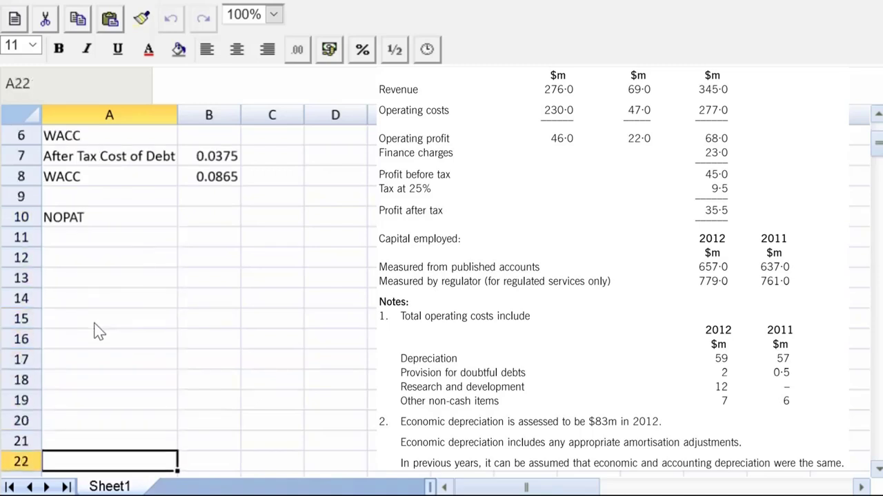
pyautogui.press('Up')
pyautogui.press('Up')
pyautogui.press('Up')
pyautogui.press('Up')
pyautogui.press('Up')
pyautogui.press('Up')
pyautogui.press('Up')
pyautogui.press('Up')
pyautogui.press('Up')
pyautogui.press('Up')
pyautogui.press('Up')
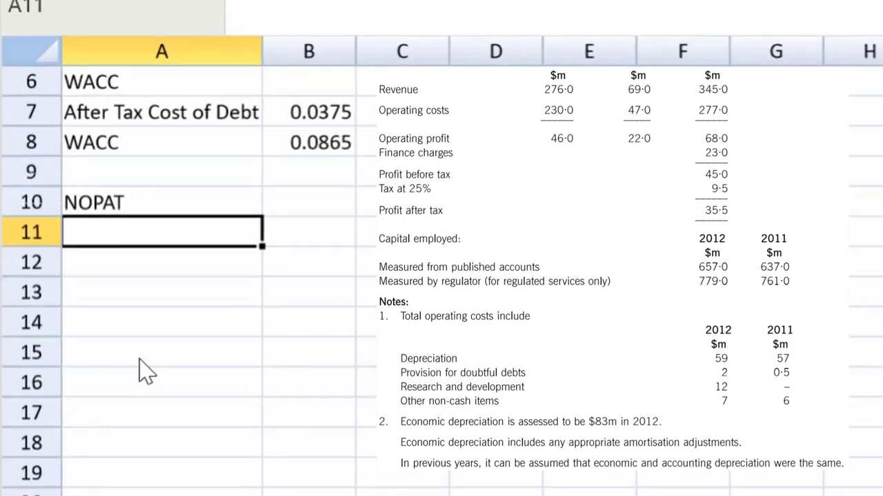
# Step: Enter the label Operating profit in cell A11 under the NOPAT heading
pyautogui.write('Operati')
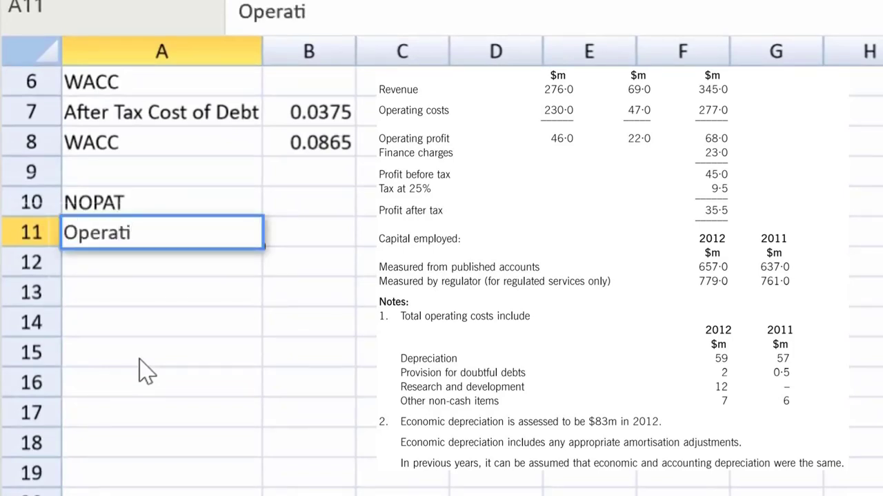
pyautogui.write('ng profit')
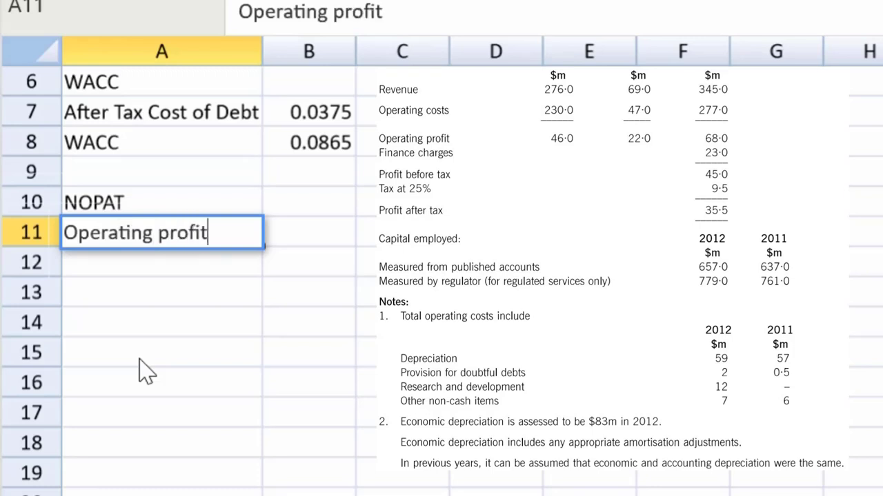
pyautogui.press('Return')
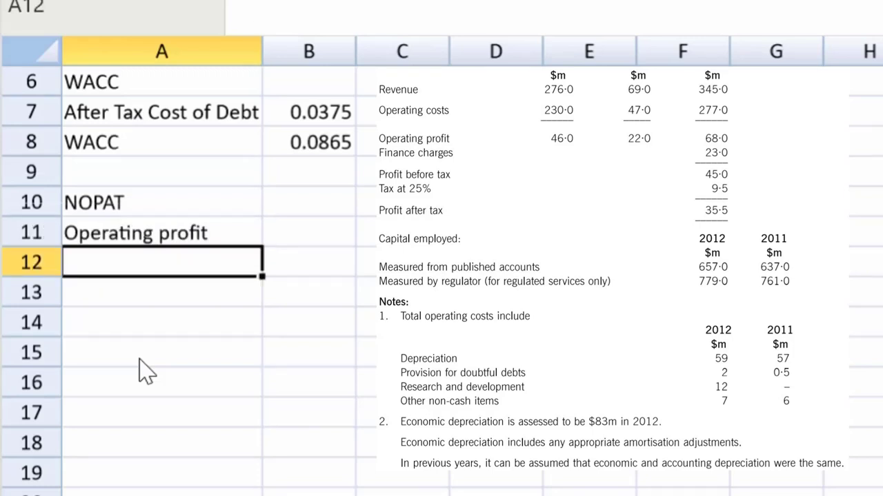
# Step: Enter the labels Acct dpn in A12 and Econ dpn in A13 under Operating profit
pyautogui.write('Acct ')
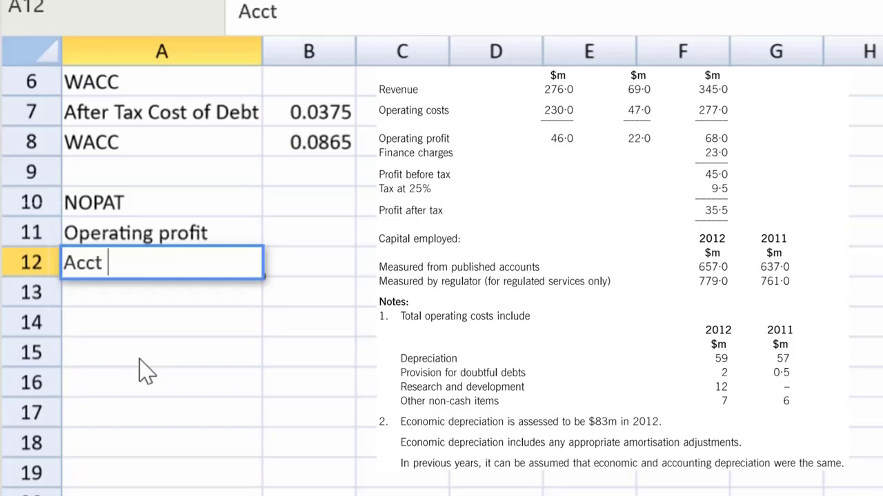
pyautogui.write('dpn')
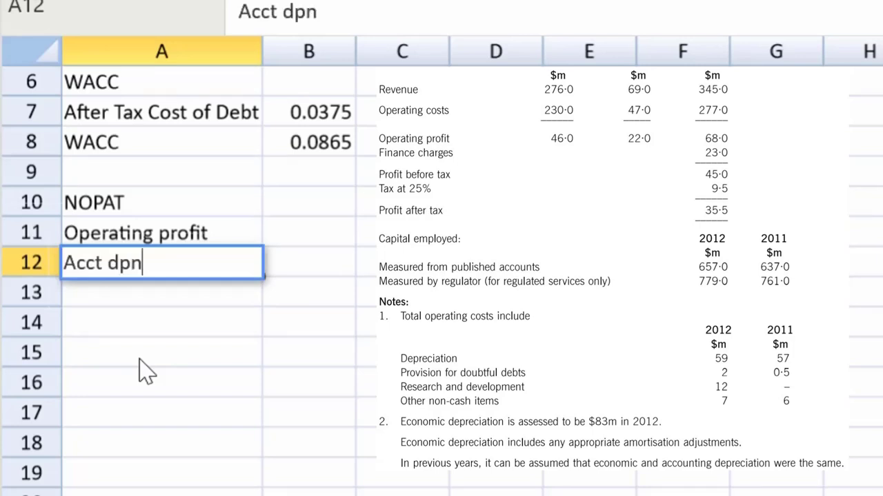
pyautogui.press('Return')
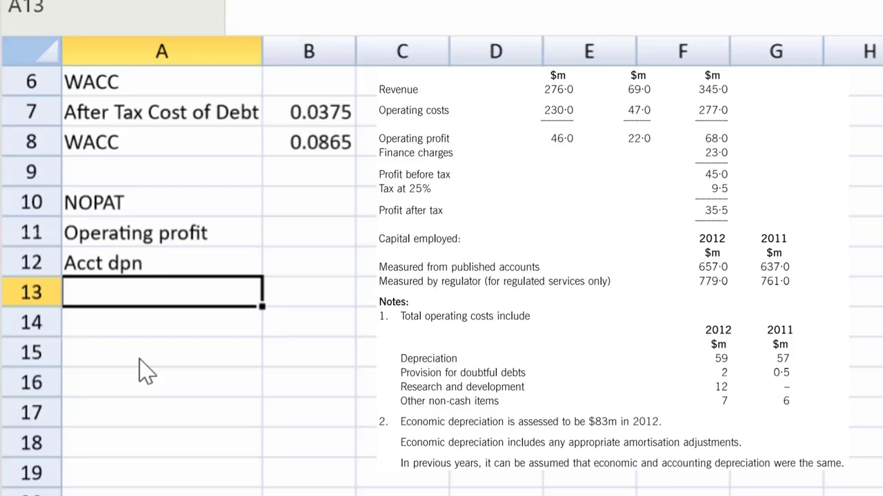
pyautogui.write('Econ ')
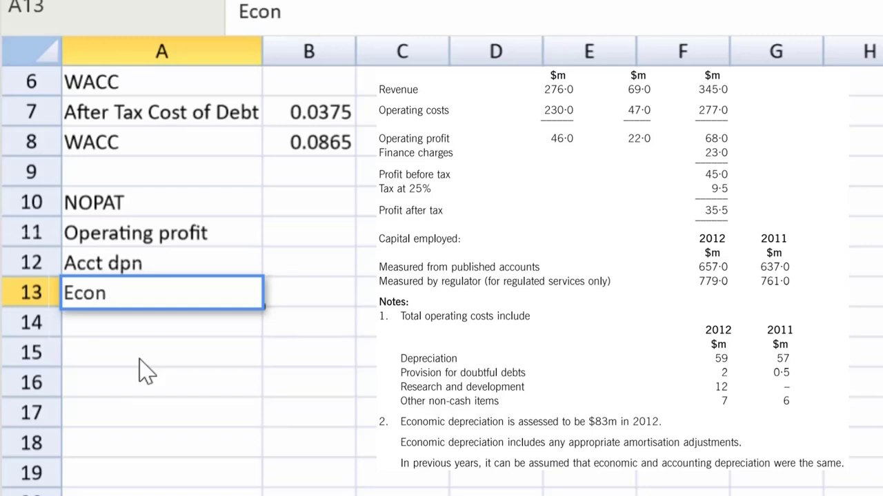
pyautogui.write('depn')
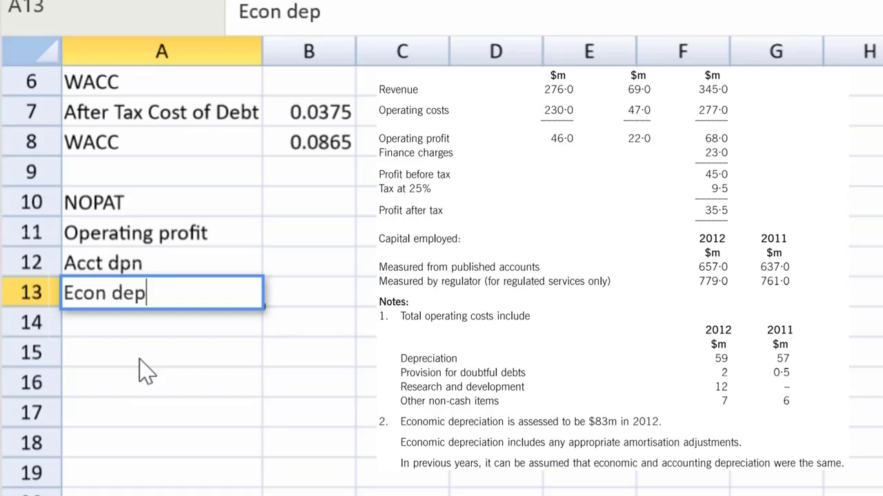
pyautogui.press('BackSpace')
pyautogui.press('BackSpace')
pyautogui.press('BackSpace')
pyautogui.write('pn')
pyautogui.press('Return')
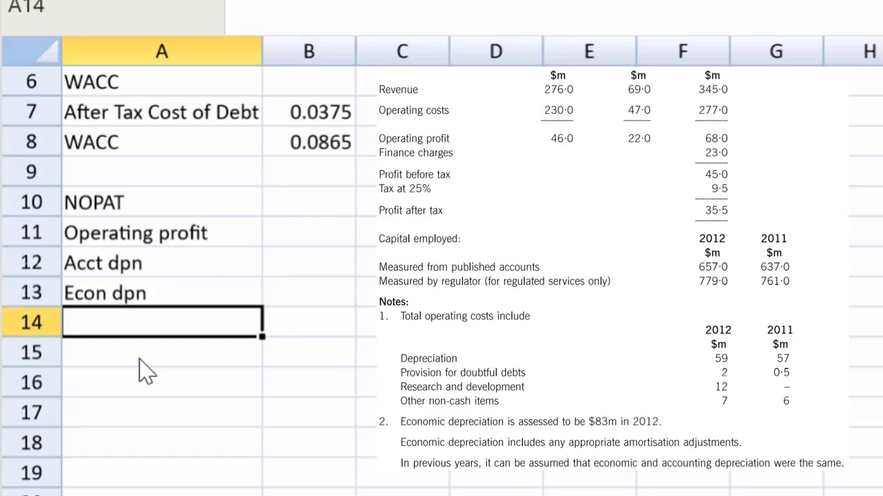
# Step: Add the adjustment labels Provision in A14 and R&D in A15
pyautogui.write('Pro')
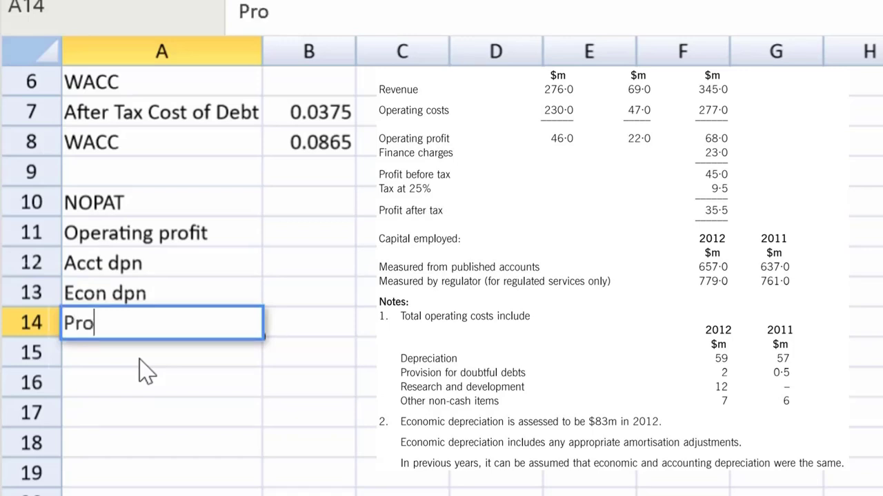
pyautogui.write('vision')
pyautogui.press('Return')
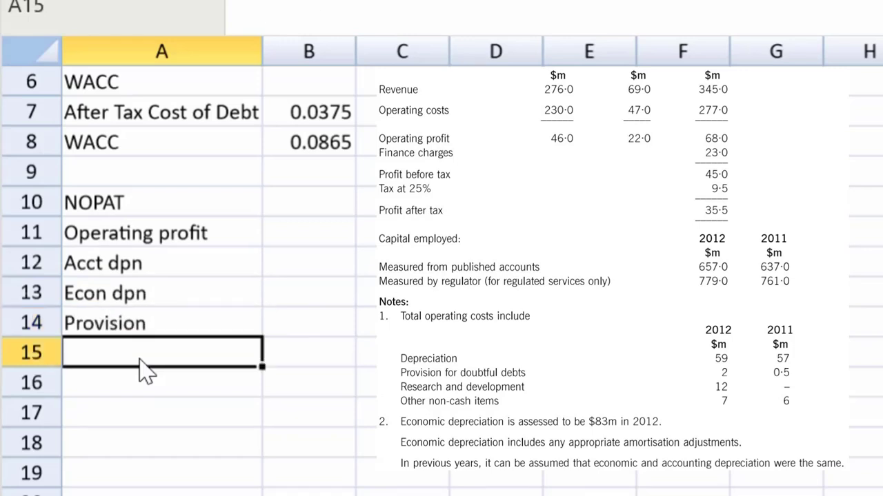
pyautogui.write('R')
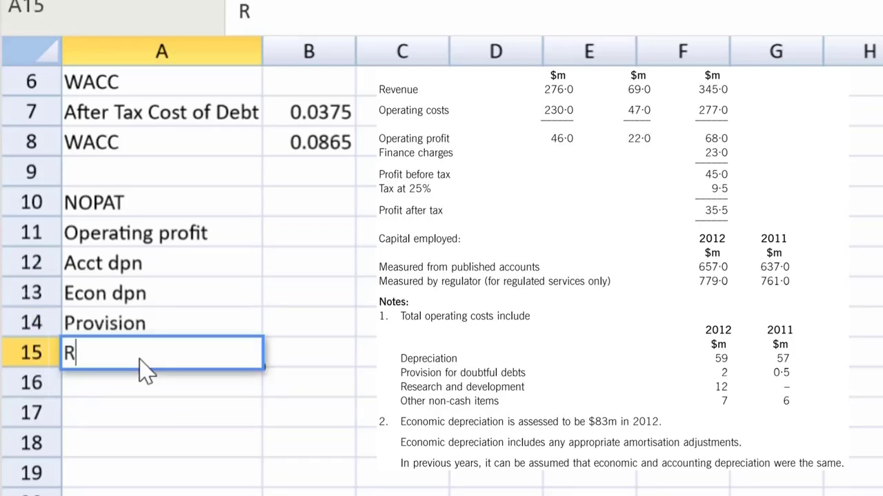
pyautogui.write('7')
pyautogui.press('BackSpace')
pyautogui.write('&D')
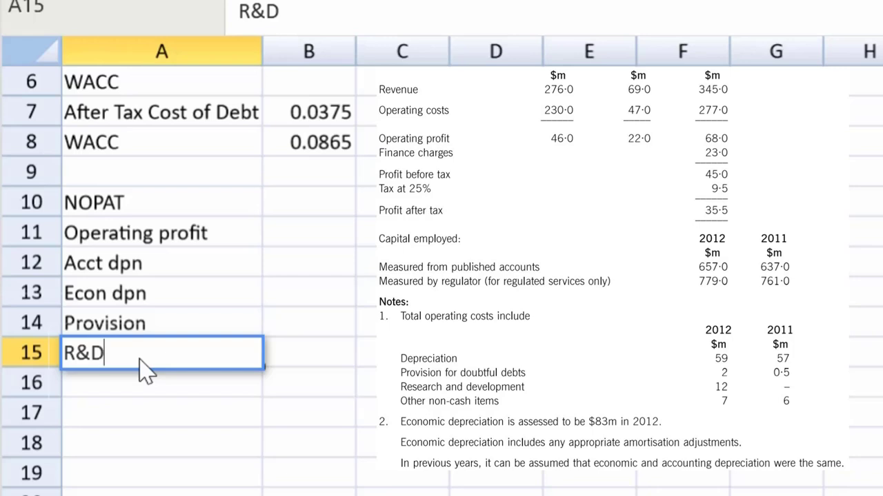
pyautogui.press('Return')
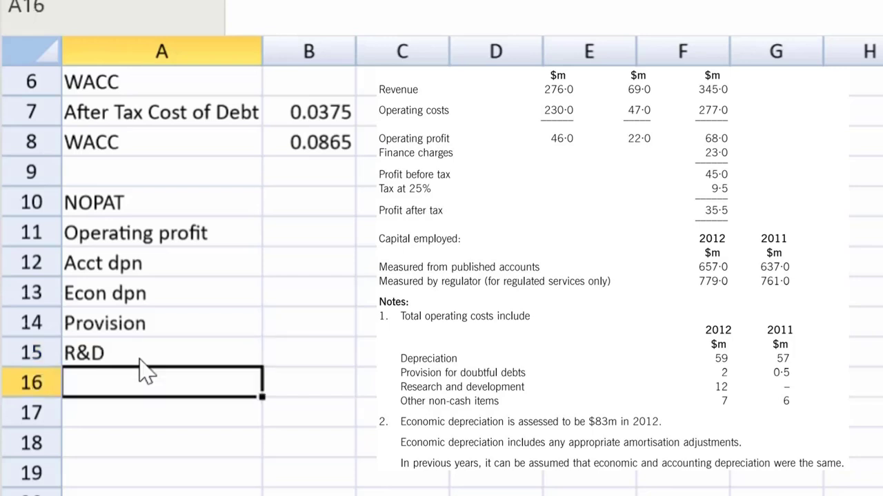
# Step: Enter the labels Non cash exp in A16, Tax in A17 and Tax shield on Interest in A18
pyautogui.write('Non ca')
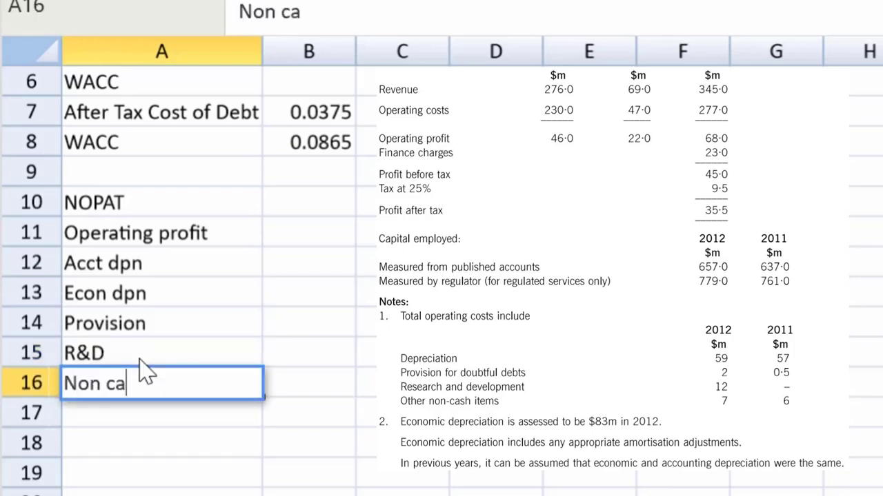
pyautogui.write('sh exp')
pyautogui.press('Return')
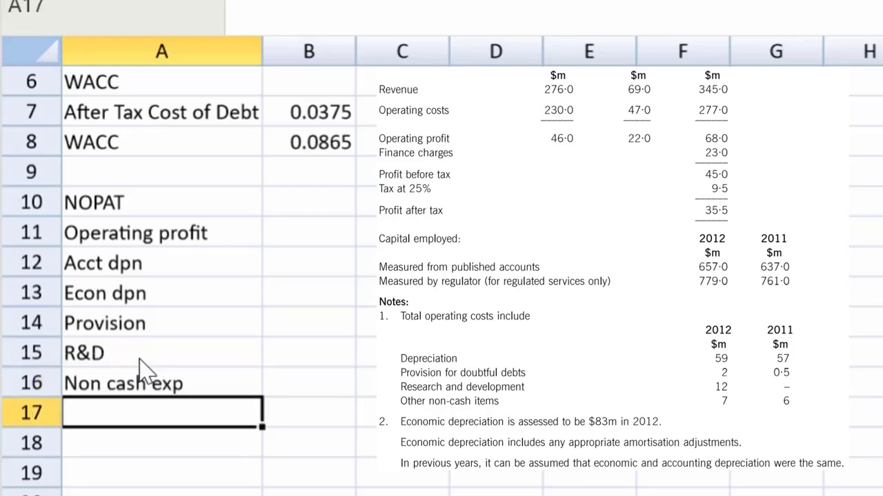
pyautogui.write('Tax')
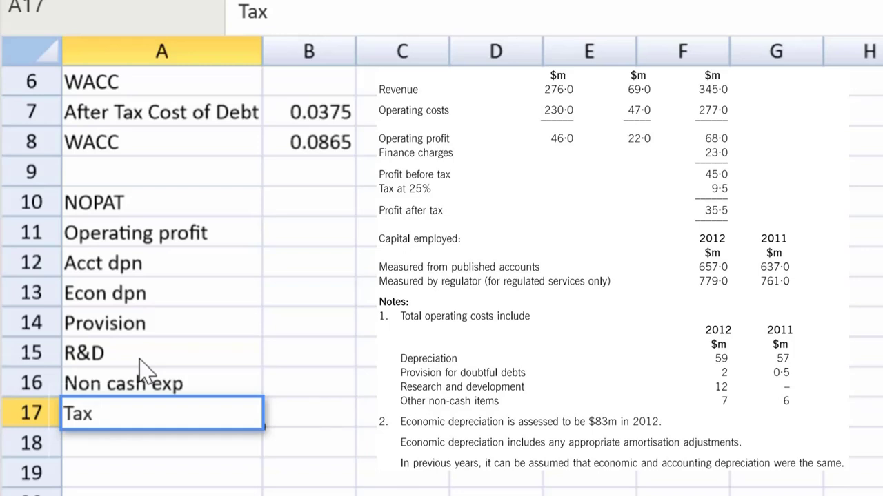
pyautogui.press('Return')
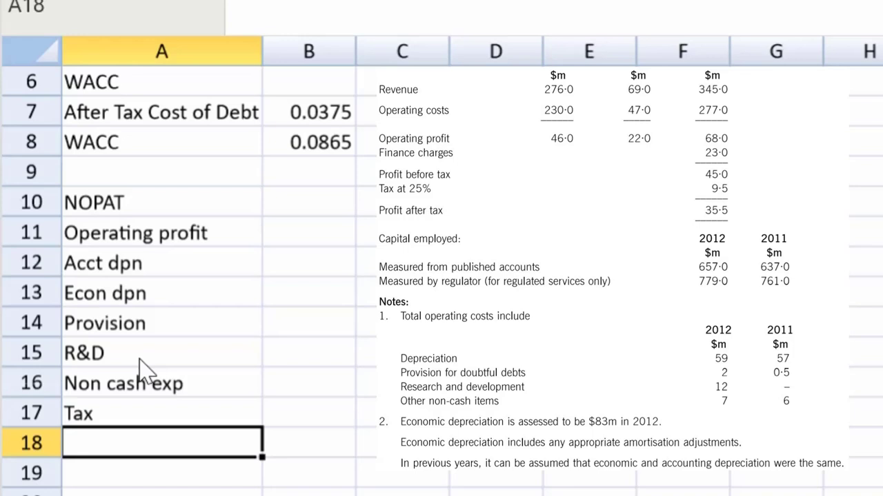
pyautogui.write('Tax shield on Interest')
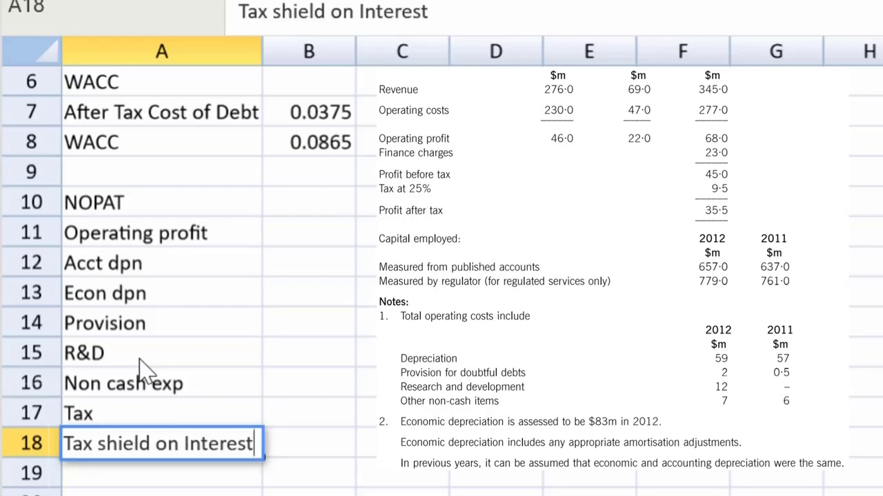
pyautogui.press('Up')
# Step: Enter 68 for operating profit in B11 and 59 for accounting depreciation in B12
pyautogui.press('Up')
pyautogui.press('Up')
pyautogui.press('Up')
pyautogui.press('Up')
pyautogui.press('Up')
pyautogui.press('Up')
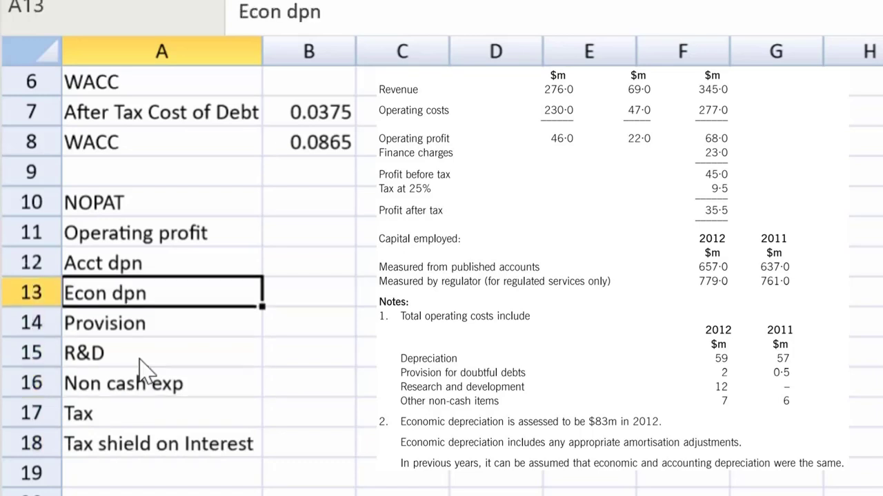
pyautogui.press('Right')
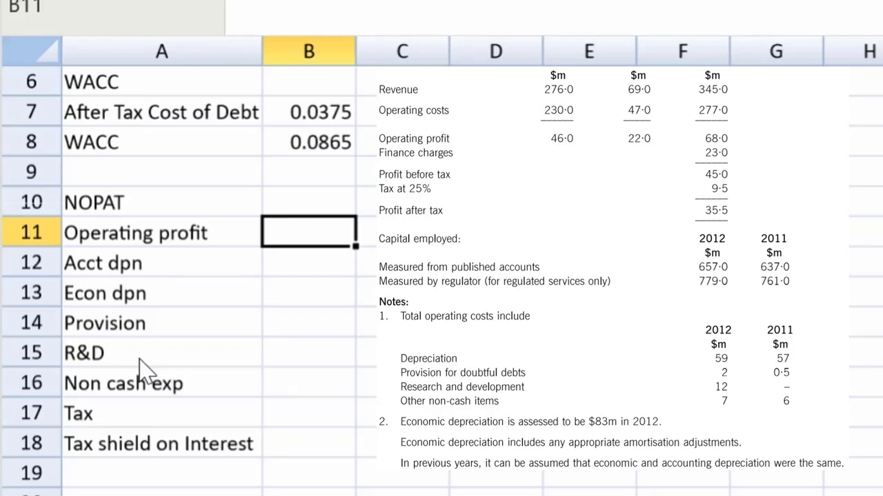
pyautogui.write('68')
pyautogui.press('Return')
pyautogui.write('59')
pyautogui.press('Return')
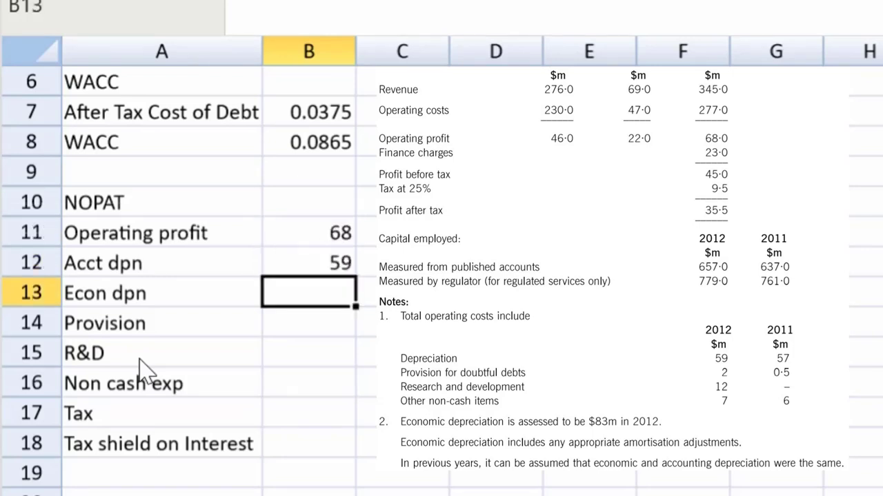
# Step: Enter -83 for economic depreciation in B13, 2 for the provision in B14 and 12 for R&D in B15
pyautogui.write('-83')
pyautogui.press('Return')
pyautogui.write('2')
pyautogui.press('Return')
pyautogui.write('12')
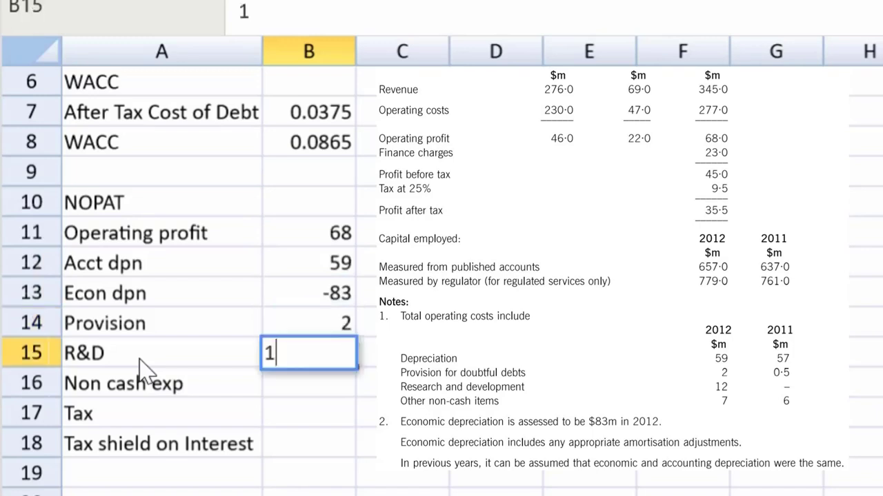
pyautogui.press('Return')
# Step: Enter 7 for non-cash expenses in B16 and -9 for tax in B17
pyautogui.write('7')
pyautogui.press('Return')
pyautogui.write('-9')
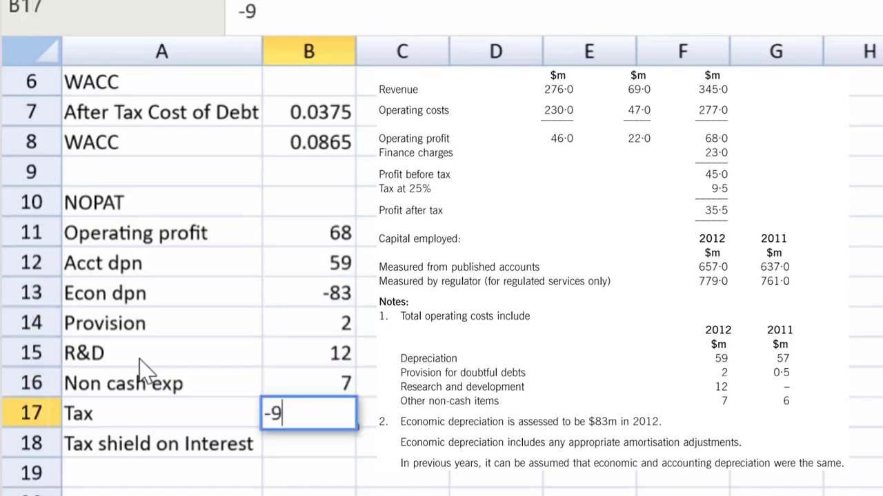
pyautogui.press('Return')
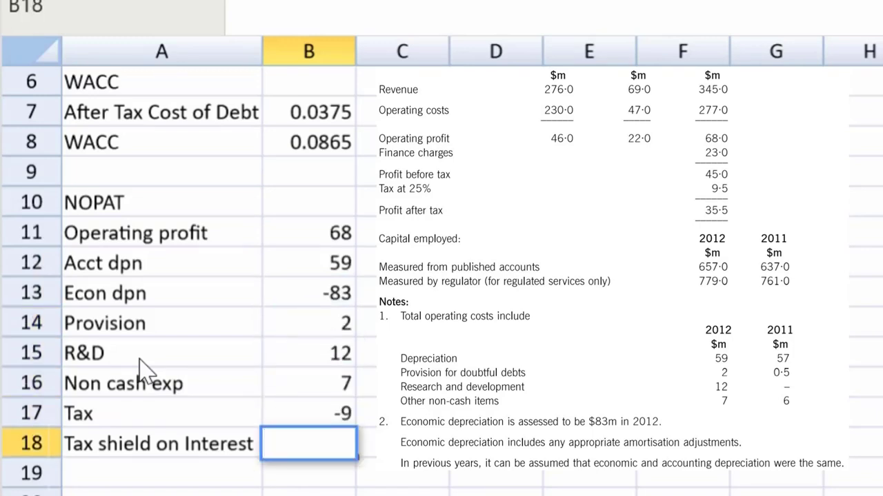
# Step: Calculate the tax shield on interest in B18 with the formula =-23*0.25
pyautogui.write('=-23')
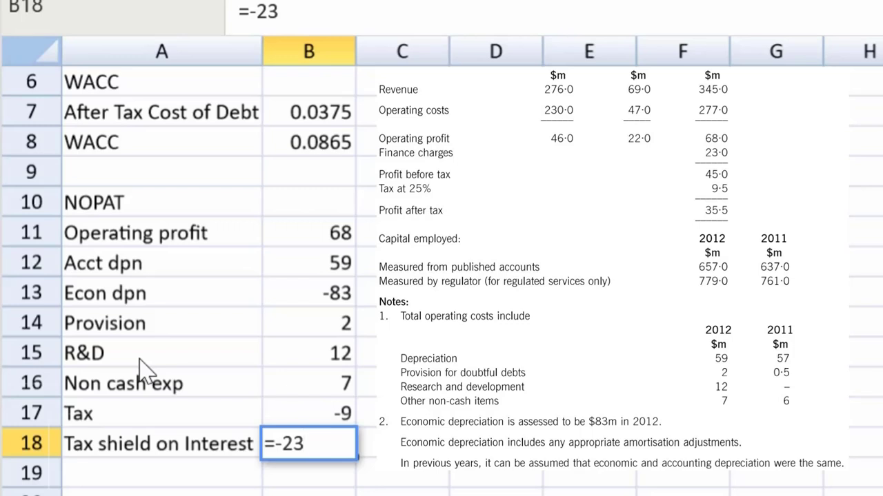
pyautogui.write('*0.25')
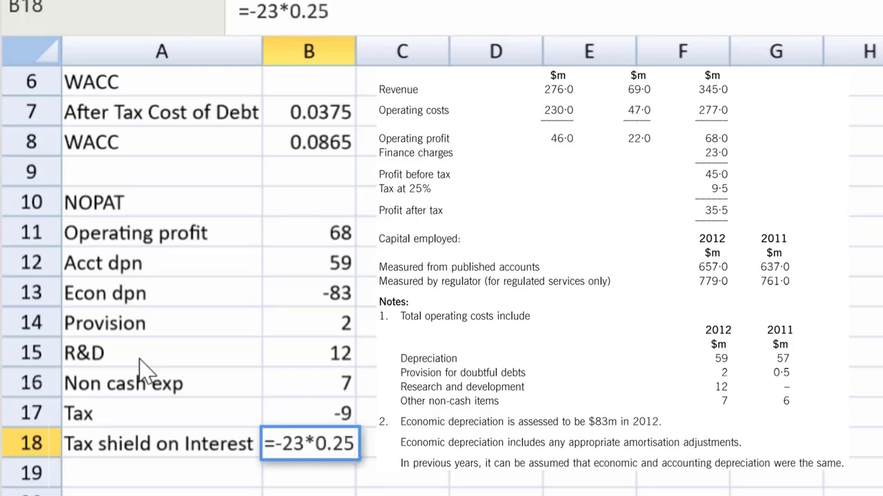
pyautogui.press('Return')
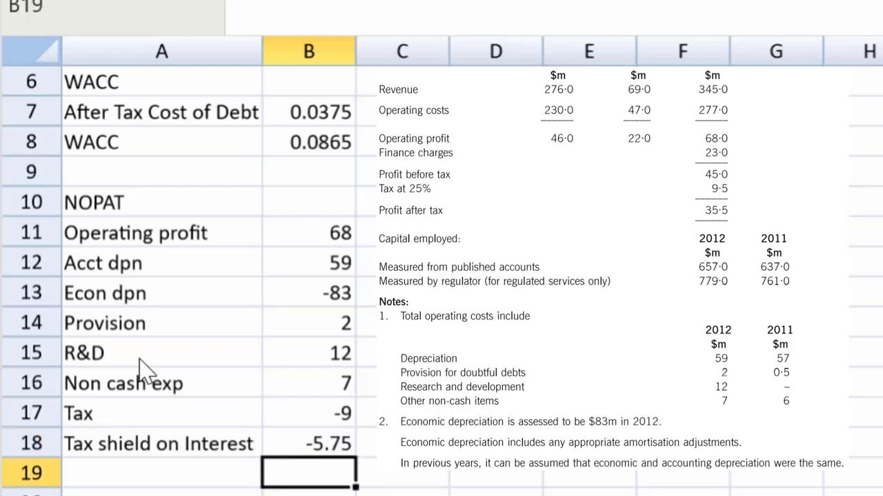
# Step: Total the NOPAT items in B19 with =SUM(B11:B18) and underline the tax shield amount in B18
pyautogui.write('=sum(')
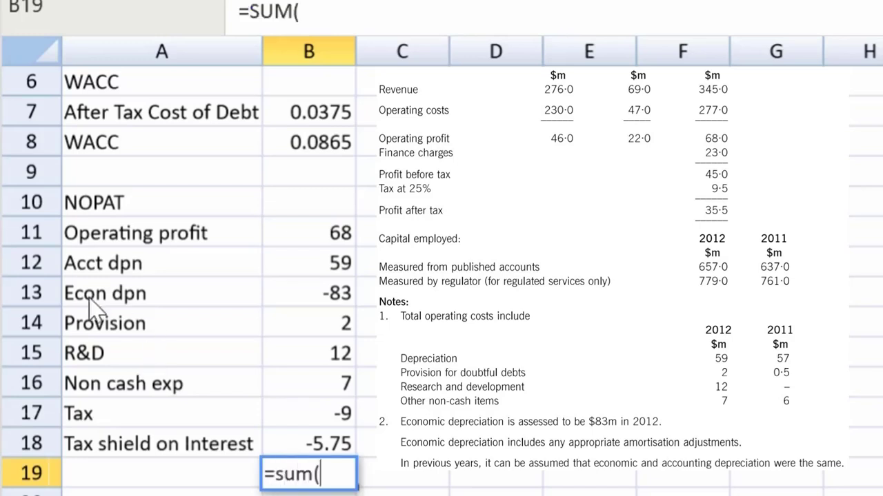
pyautogui.click(297, 238)
pyautogui.moveTo(302, 271); pyautogui.dragTo(298, 442)
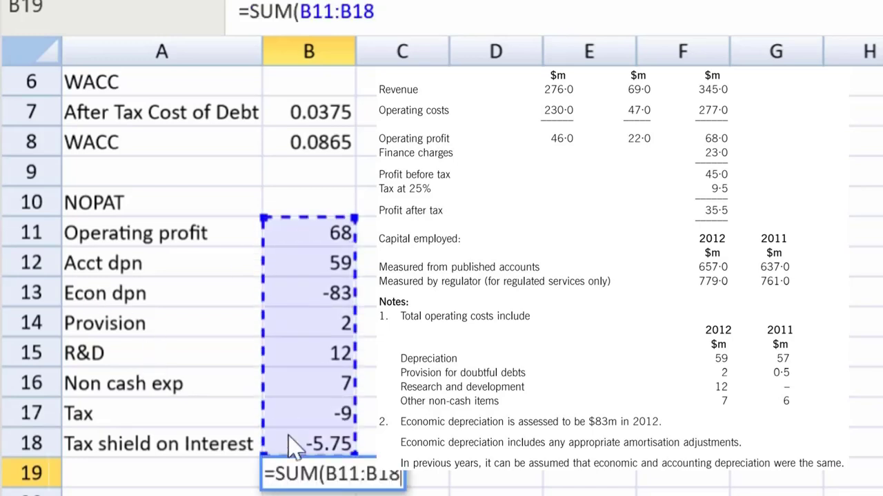
pyautogui.write(')')
pyautogui.press('Return')
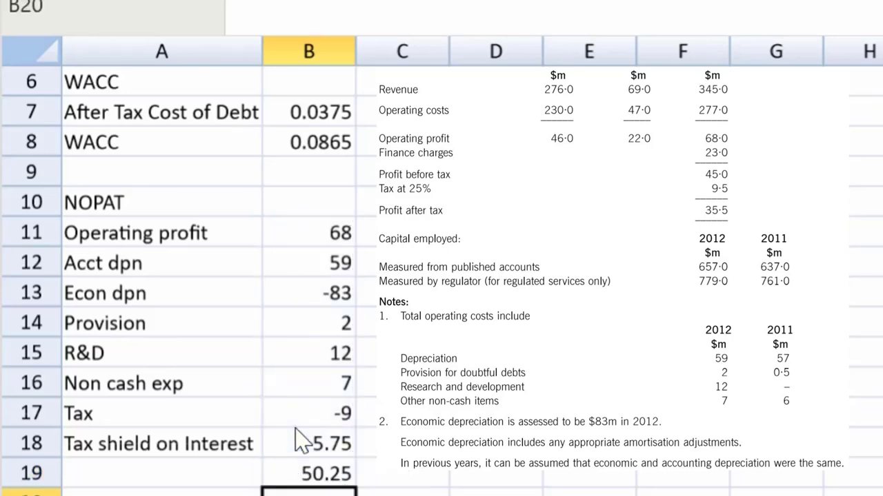
pyautogui.click(341, 447)
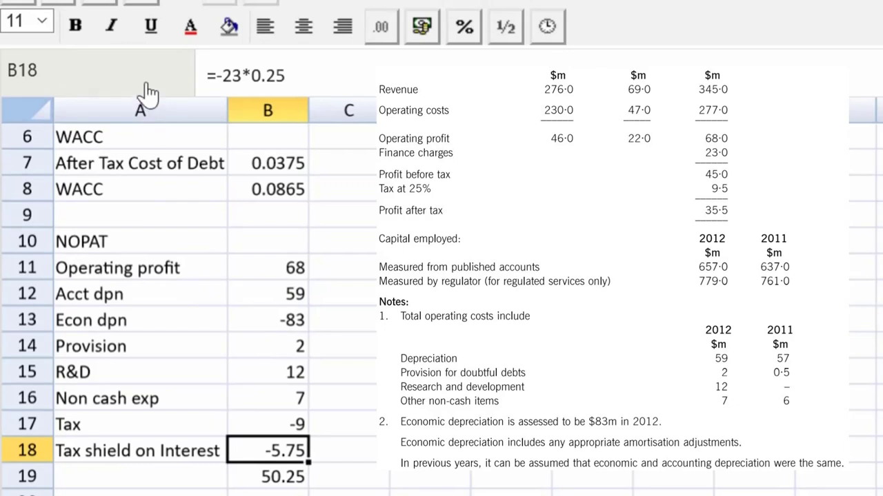
pyautogui.click(150, 26)
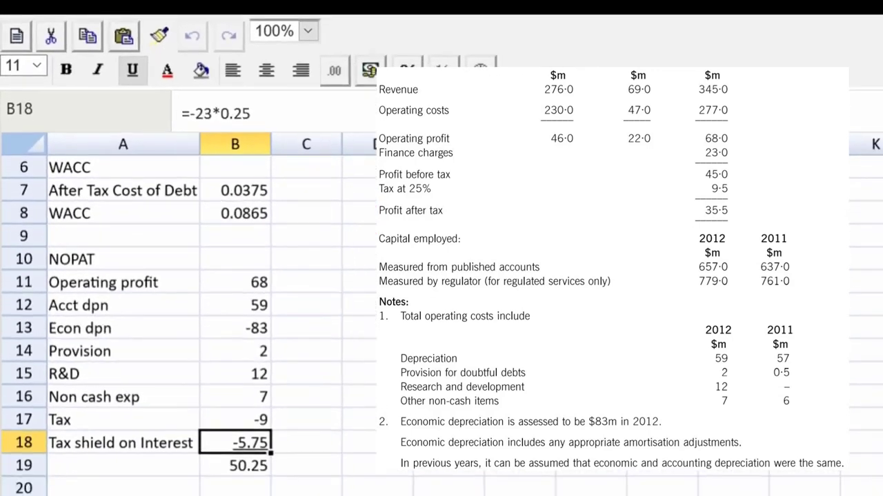
# Step: Enter the heading Adjusted opening capital employed in cell D3, beside the EVA summary
pyautogui.scroll(2, 126, 277)
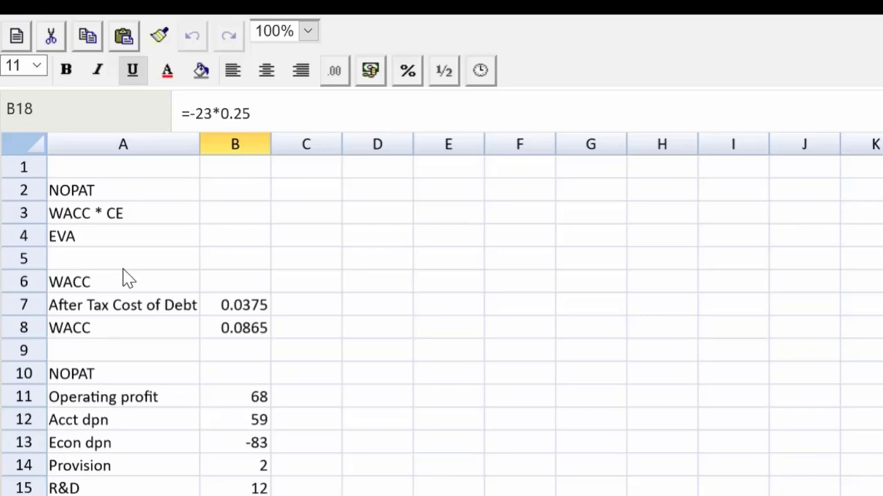
pyautogui.click(395, 226)
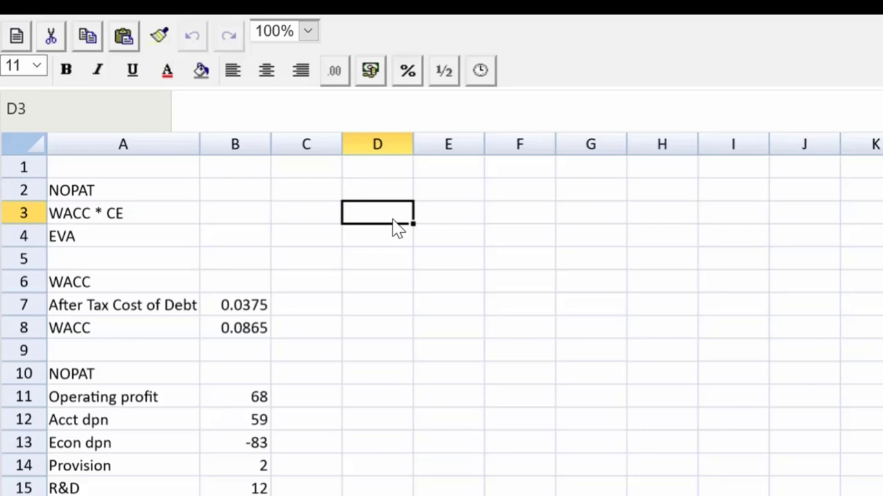
pyautogui.doubleClick(399, 228)
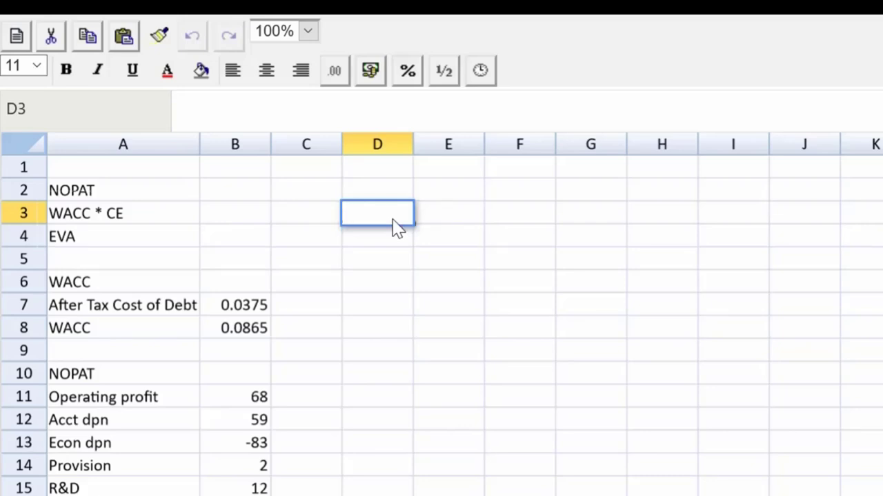
pyautogui.write('Adjusted opening capital employed')
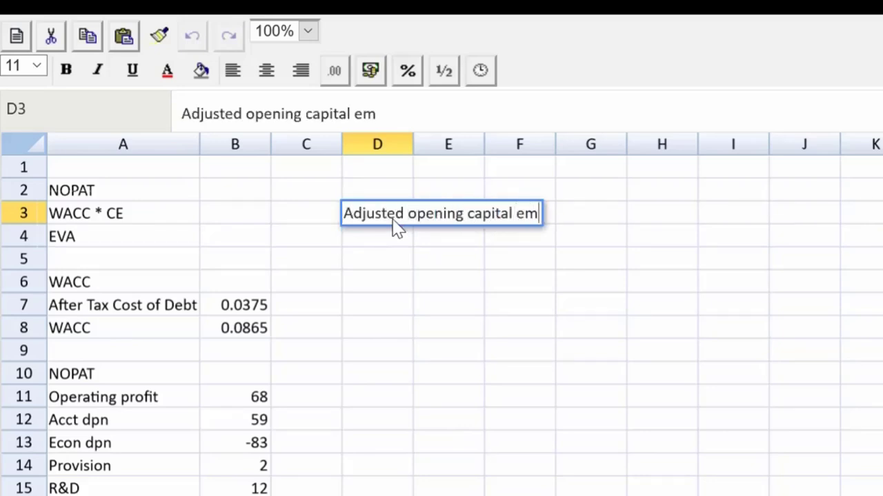
pyautogui.press('Return')
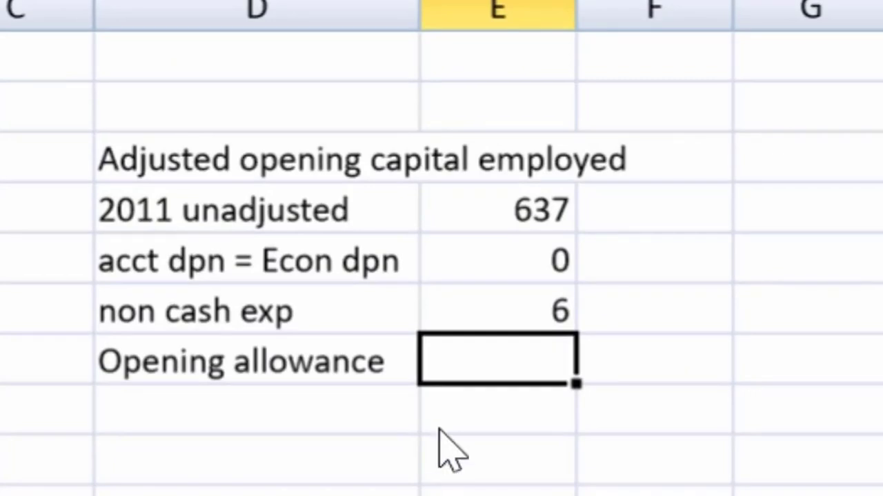
# Step: Calculate the opening allowance adjustment in E7 with the formula =4.5-2
pyautogui.write('=4.5-2')
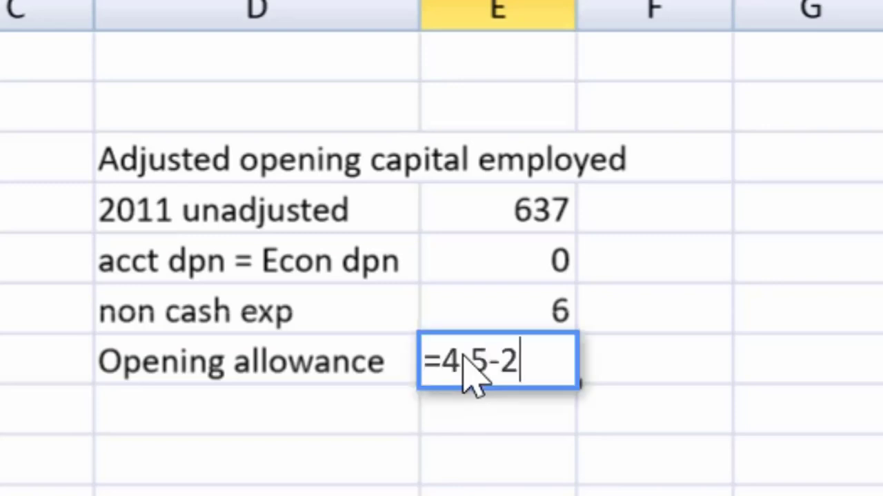
pyautogui.press('Return')
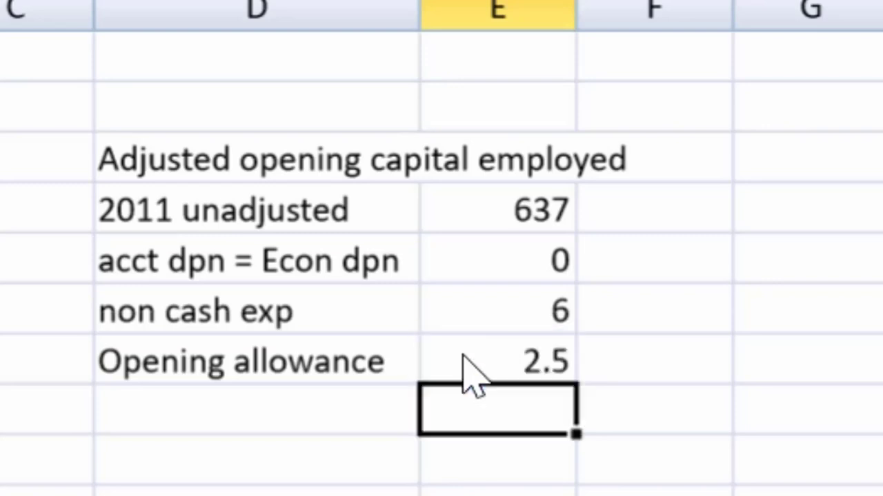
# Step: Total the adjusted opening capital employed in E8 with =SUM(E4:E7) and underline the opening allowance amount in E7
pyautogui.write('=sum(')
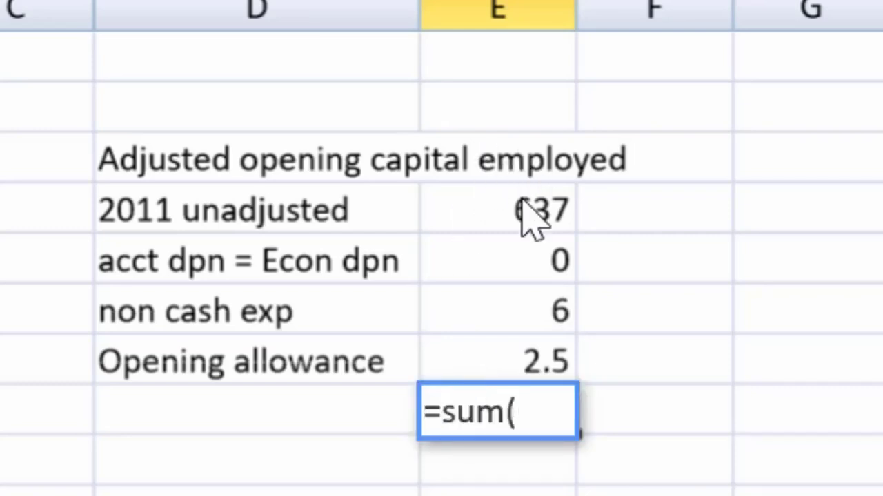
pyautogui.moveTo(527, 211); pyautogui.dragTo(522, 358)
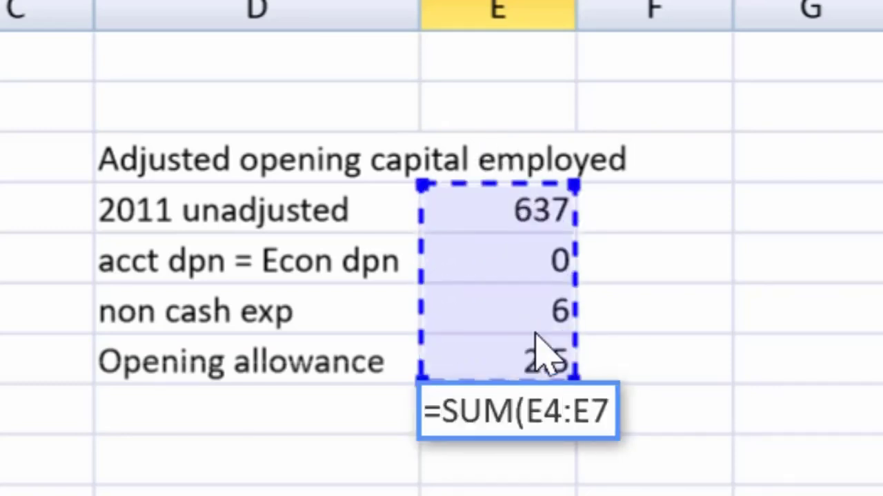
pyautogui.write(')')
pyautogui.press('Return')
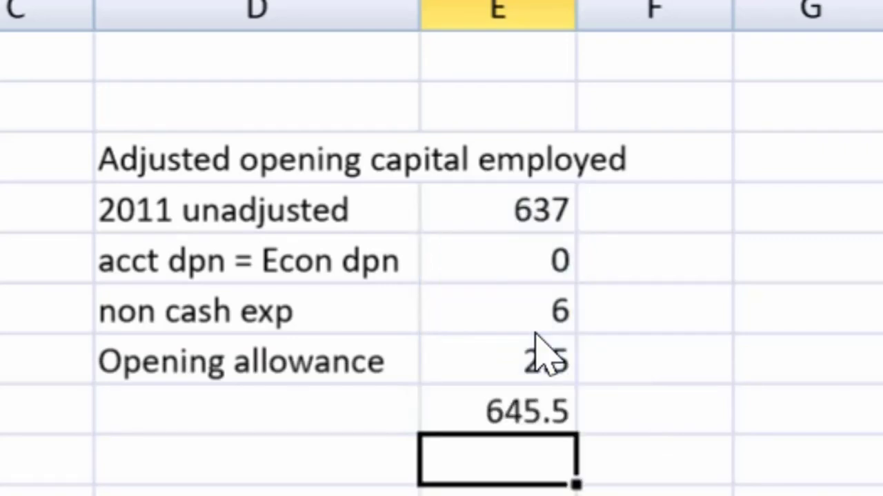
pyautogui.click(565, 364)
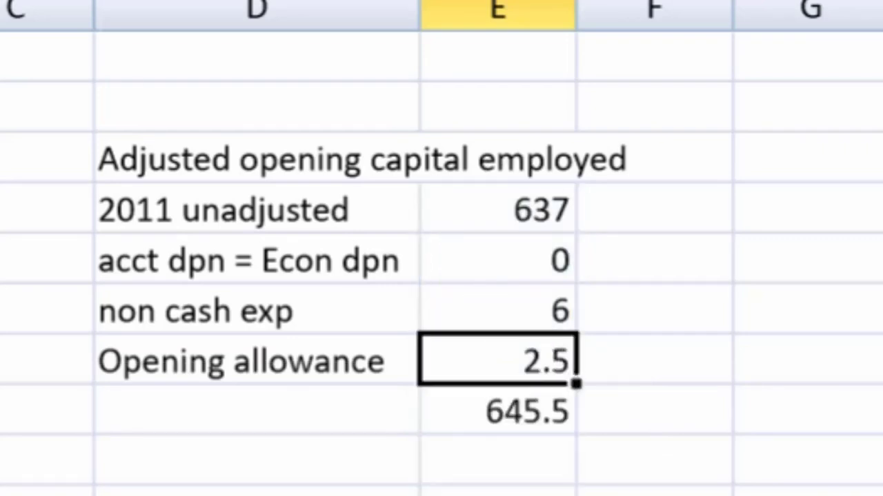
pyautogui.hotkey('ctrl', 'u')
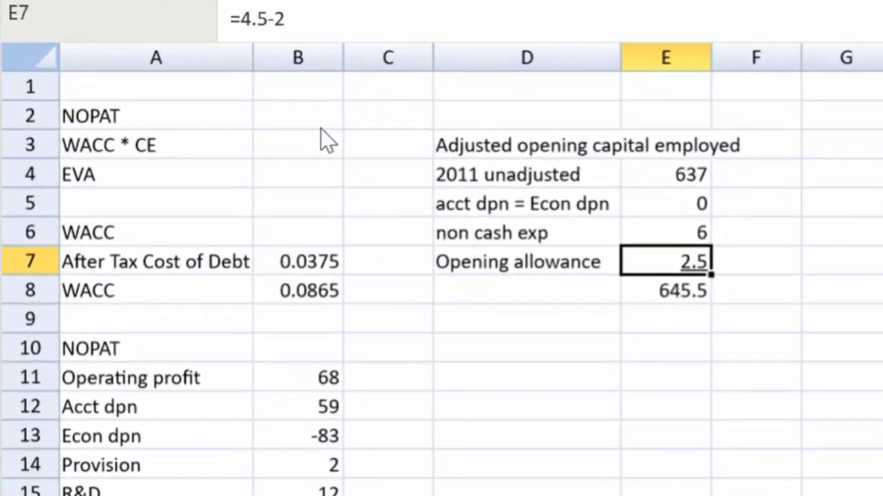
# Step: Link the summary's NOPAT figure in B2 to the NOPAT total with the formula =B19
pyautogui.click(227, 156)
pyautogui.write('=')
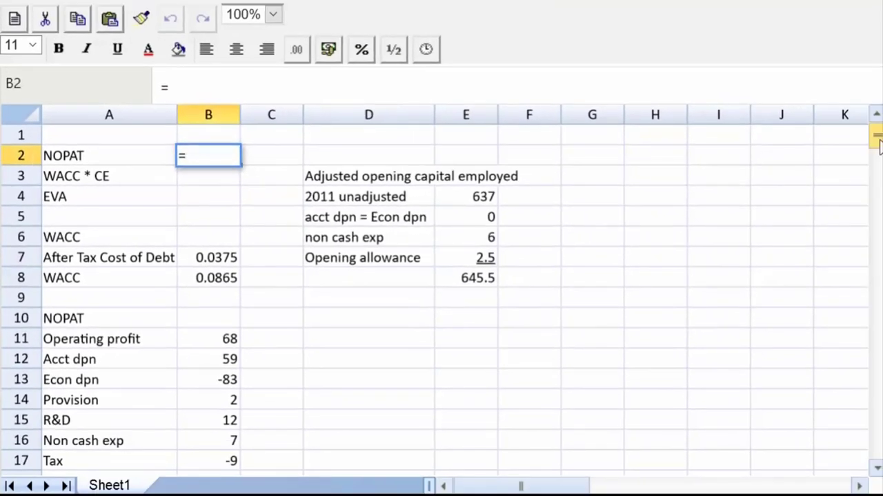
pyautogui.scroll(-2, 370, 366)
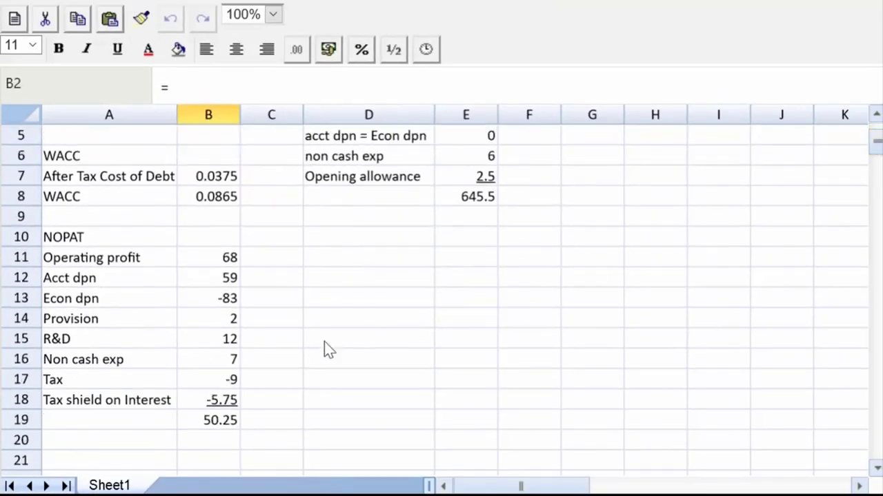
pyautogui.click(222, 422)
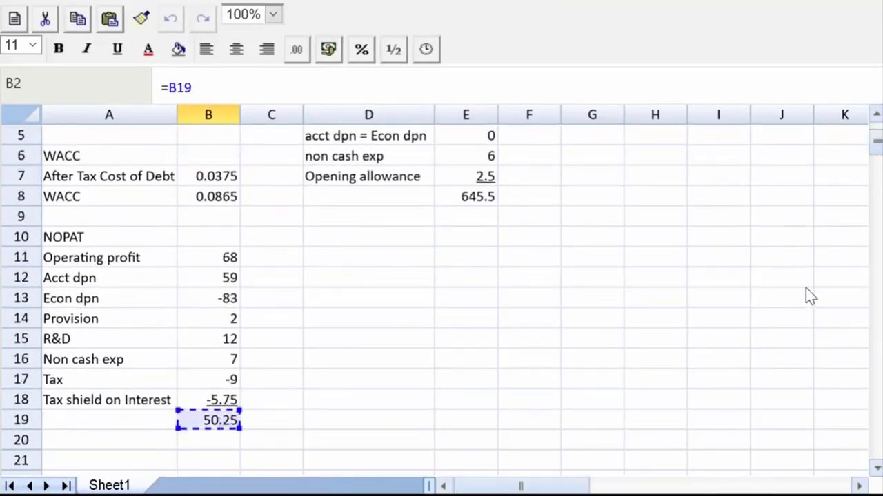
pyautogui.press('Return')
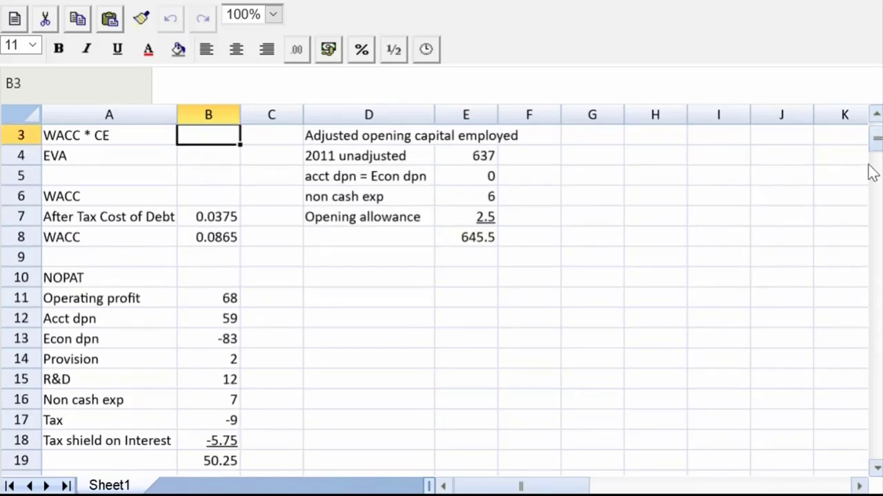
# Step: Calculate the negative capital charge for WACC * CE in B3 with the formula =B8*-E8
pyautogui.moveTo(874, 150); pyautogui.dragTo(875, 135)
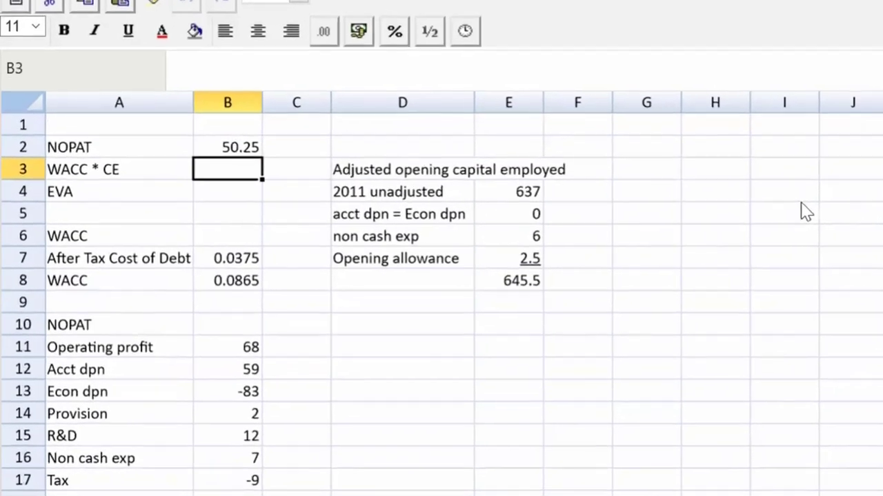
pyautogui.write('=')
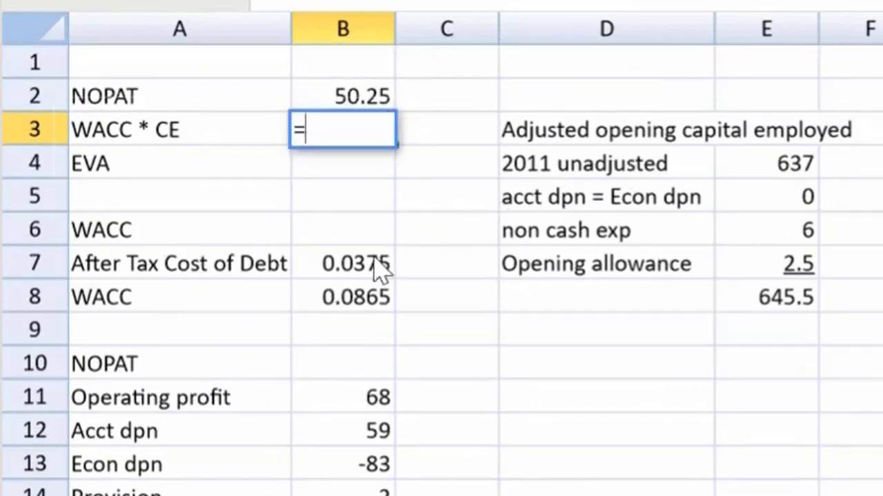
pyautogui.click(358, 296)
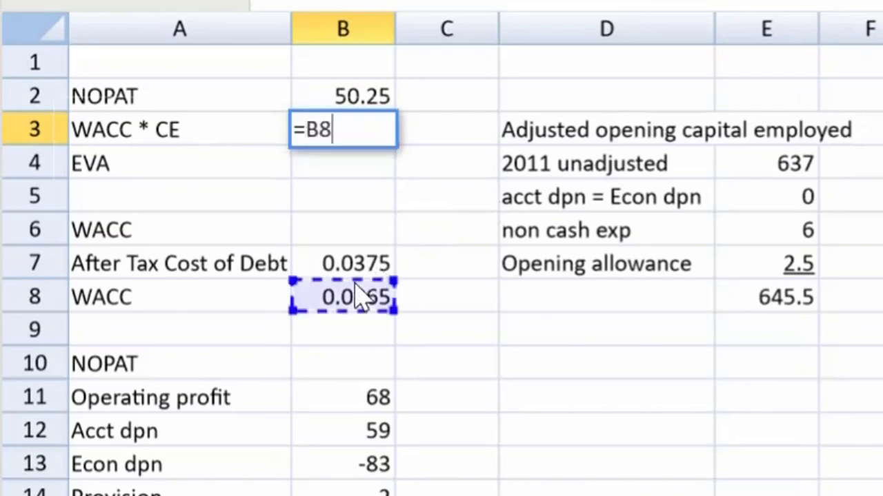
pyautogui.write('*')
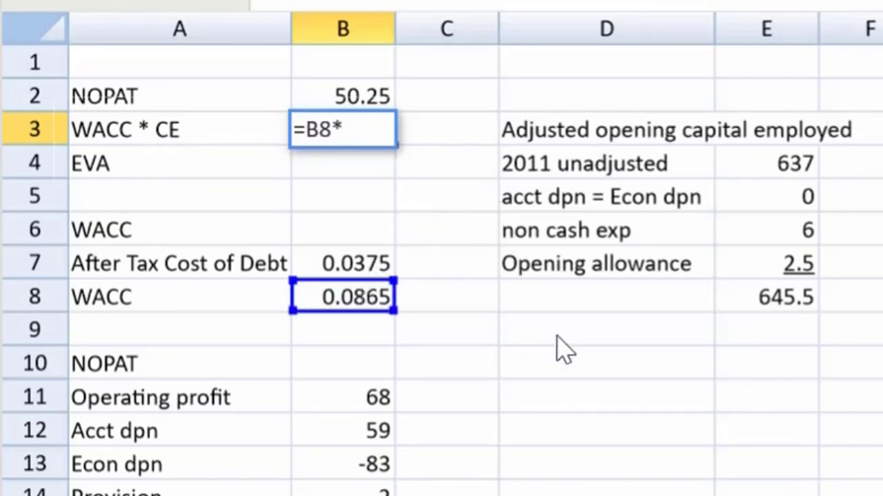
pyautogui.click(762, 314)
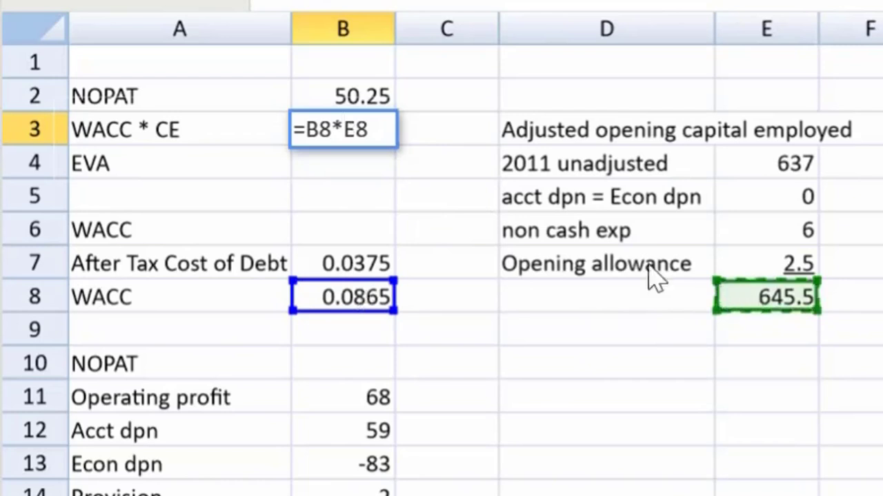
pyautogui.click(350, 140)
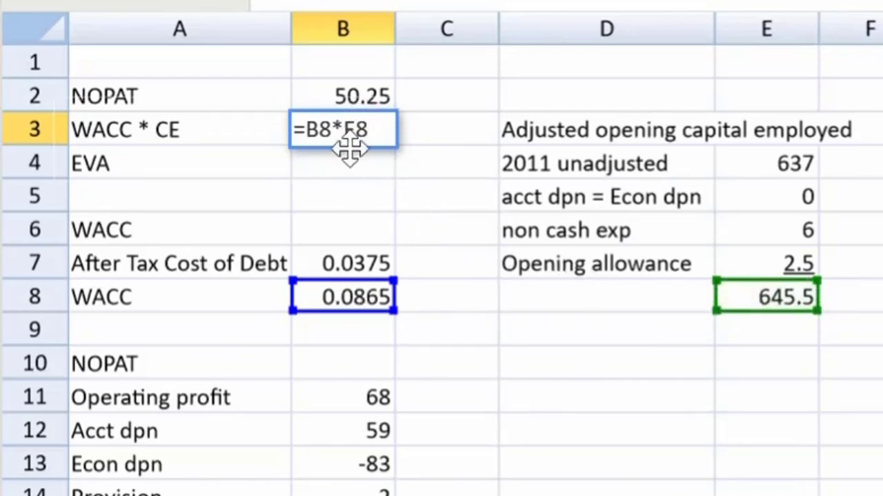
pyautogui.write('-')
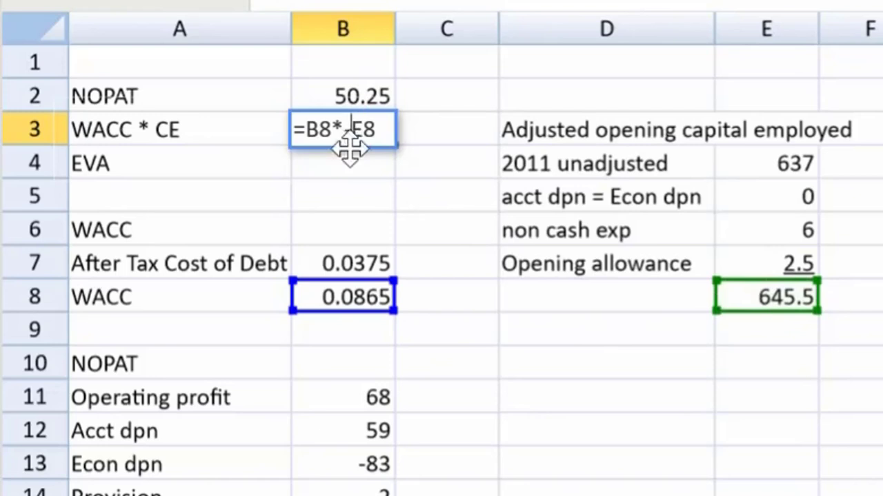
pyautogui.press('Return')
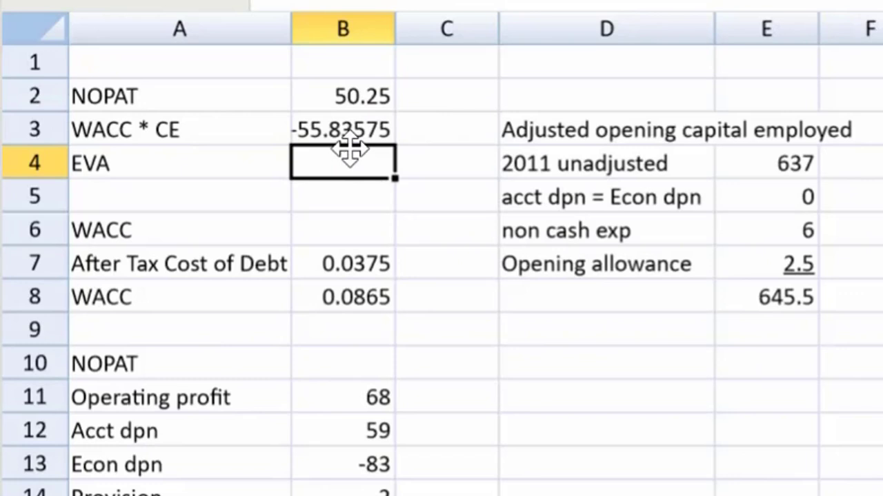
# Step: Calculate EVA in B4 by adding NOPAT and the capital charge with =SUM(B2:B3)
pyautogui.write('=')
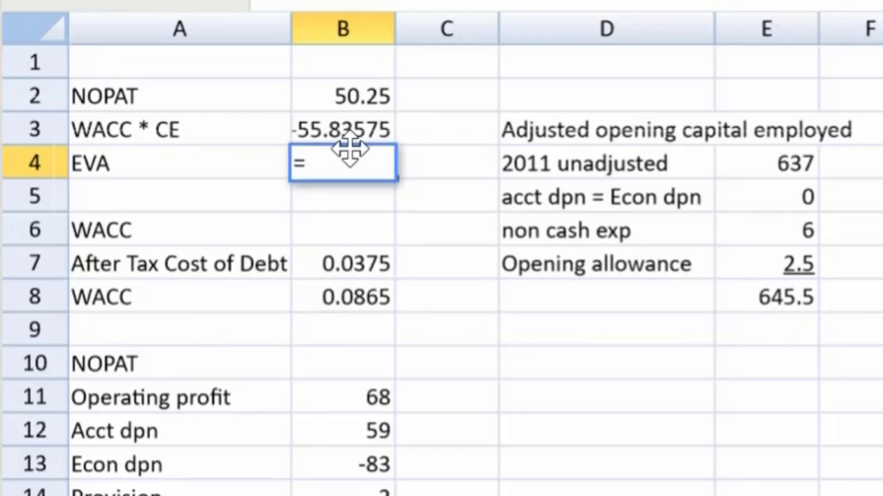
pyautogui.write('sum(')
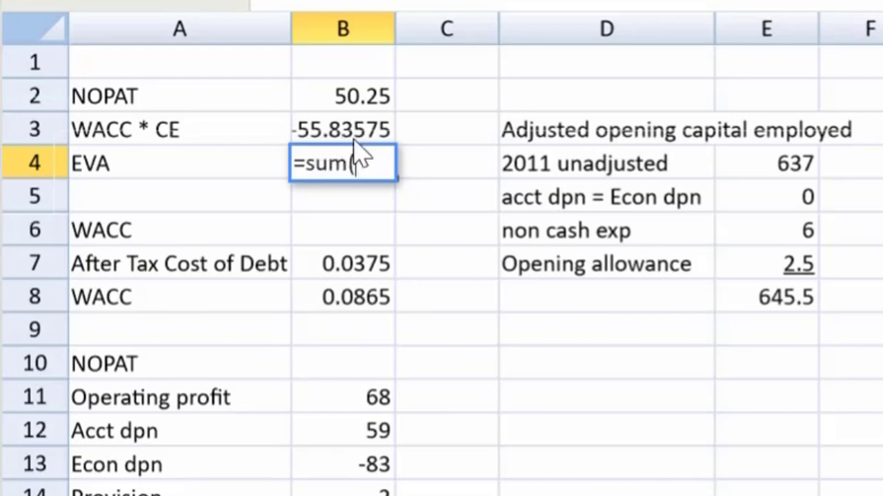
pyautogui.click(353, 105)
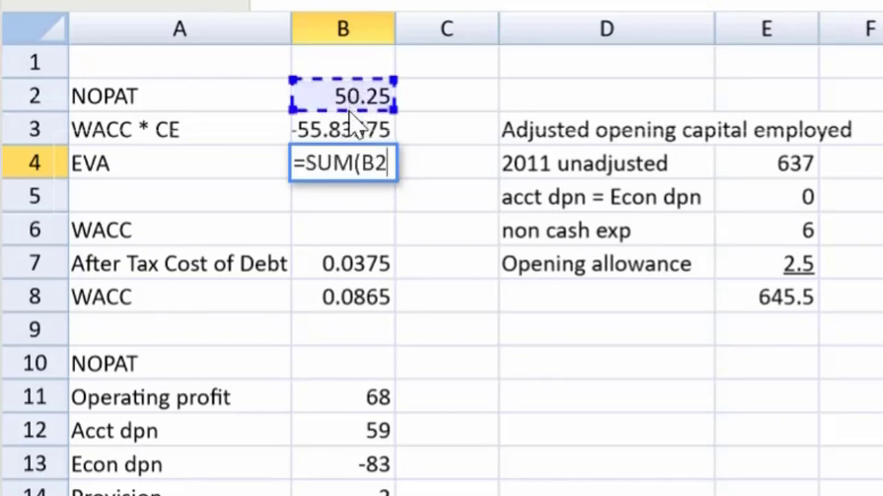
pyautogui.moveTo(350, 114); pyautogui.dragTo(360, 132)
pyautogui.write(')')
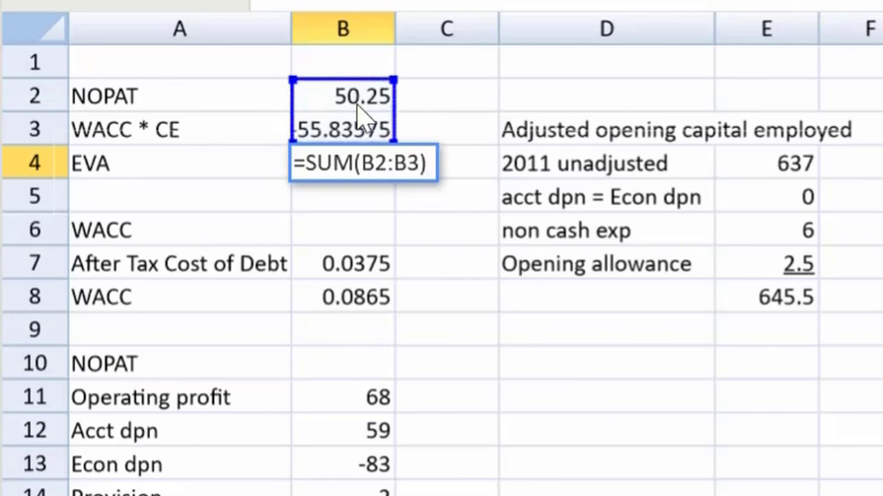
pyautogui.press('Return')
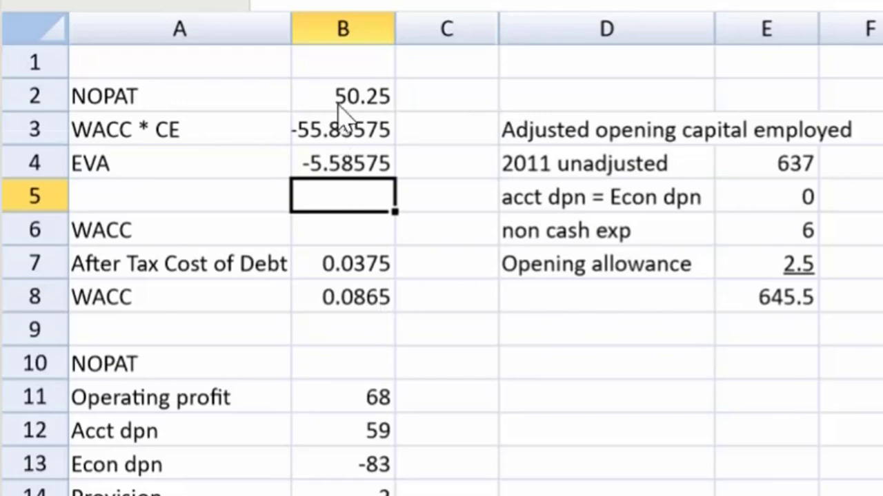
# Step: Format the summary figures in B2:B4 with the #,##0.00 number format and underline the WACC * CE amount in B3
pyautogui.moveTo(339, 108); pyautogui.dragTo(343, 169)
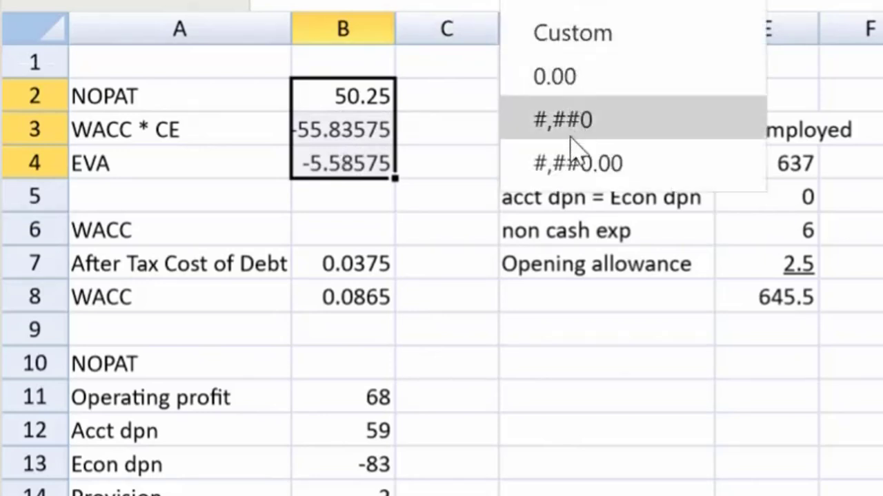
pyautogui.click(576, 166)
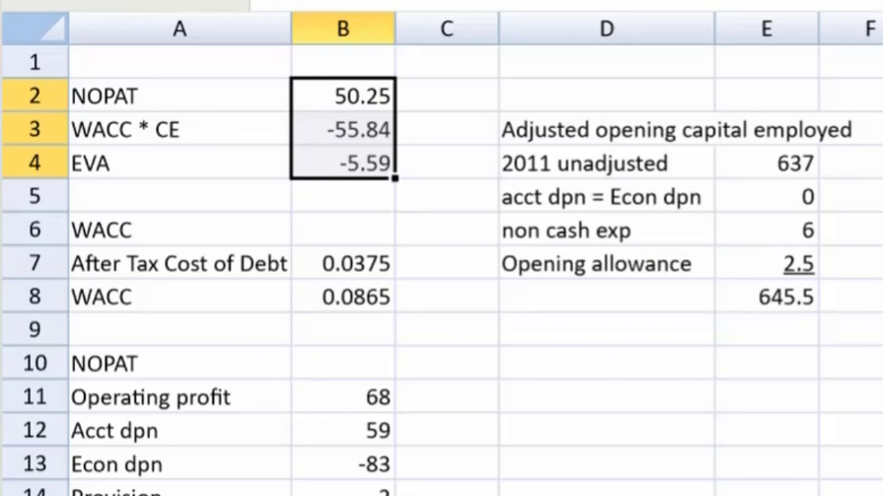
pyautogui.click(606, 488)
pyautogui.click(337, 142)
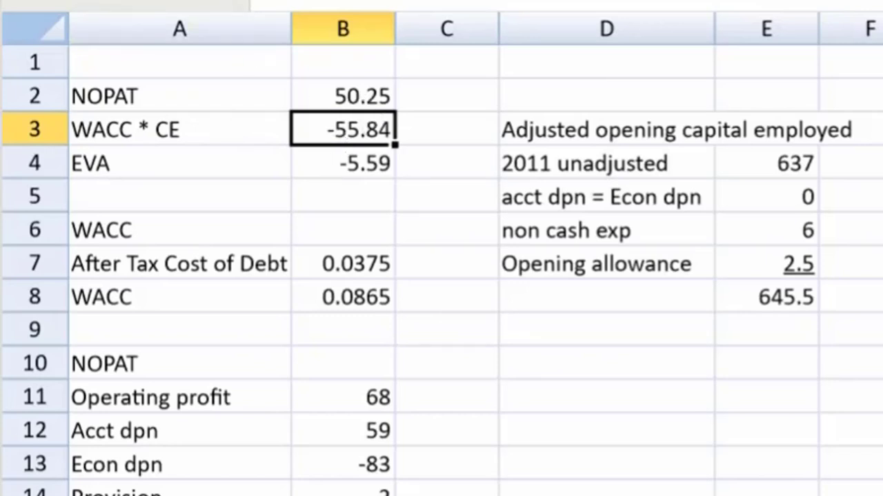
pyautogui.hotkey('ctrl', 'u')
pyautogui.click(556, 306)
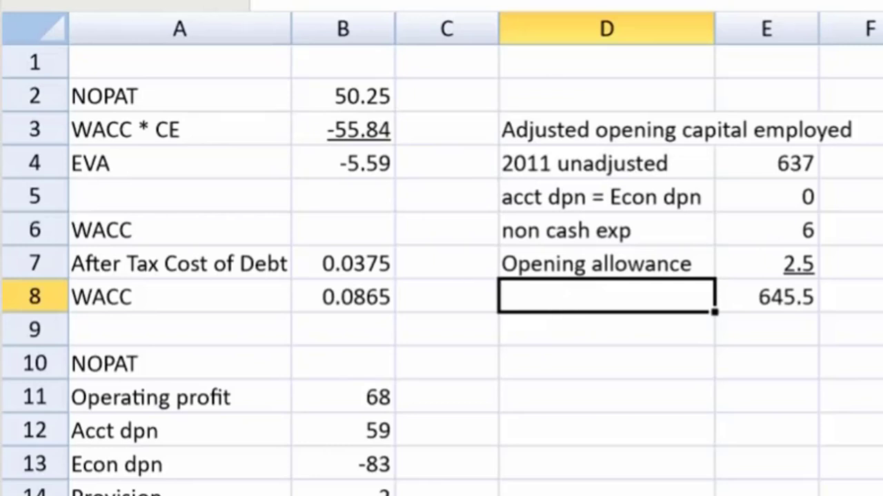
# Step: Switch to the word processor and write the opening line "EVA is -5.59m (please see the spreadsheet)."
pyautogui.click(445, 2)
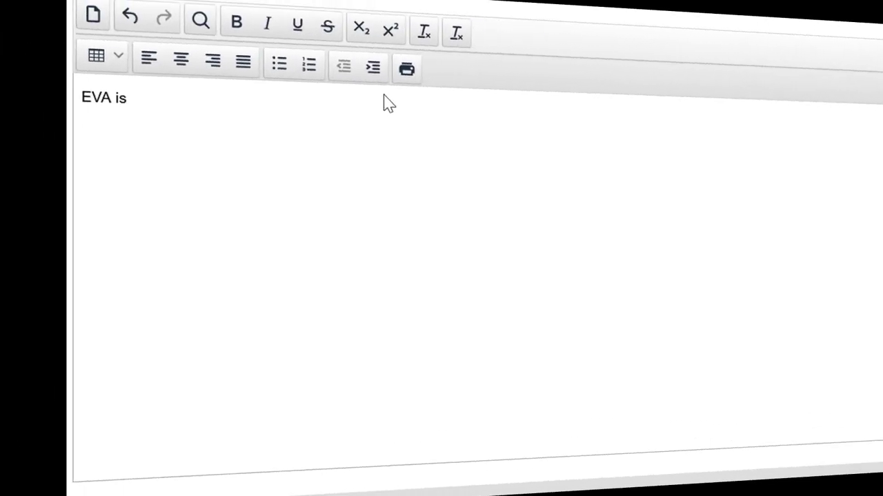
pyautogui.write('-5.5')
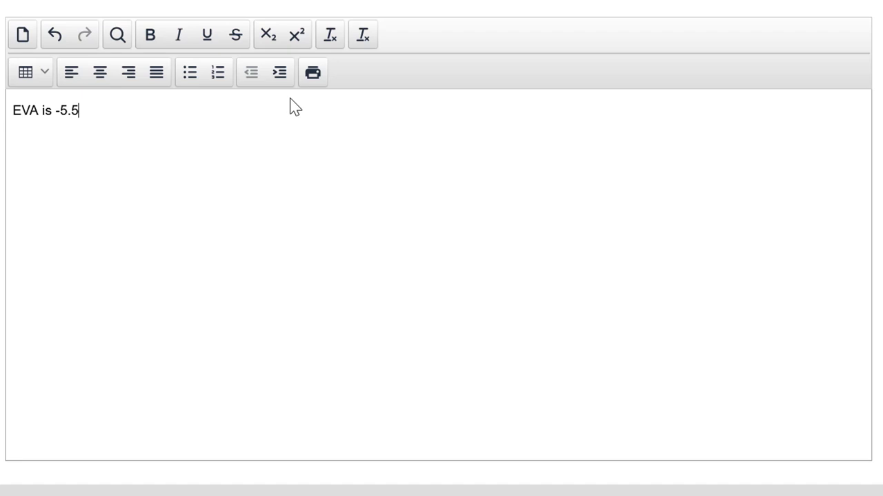
pyautogui.write('9m (please see the spreadsheet).')
pyautogui.press('Return')
# Step: Begin the second paragraph with the sentence "This shows that sharehoder value is eroding."
pyautogui.write('This show')
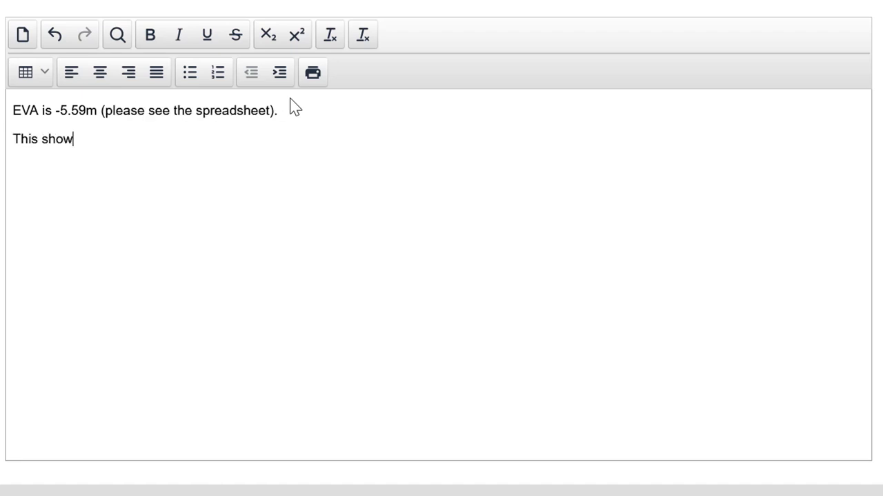
pyautogui.write('s that sharehoder value is eroding.Yes,')
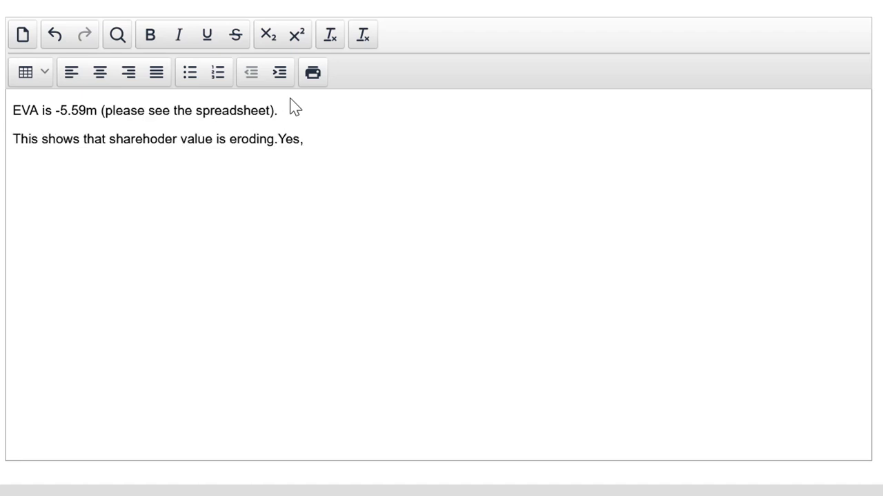
pyautogui.press('BackSpace')
pyautogui.press('BackSpace')
pyautogui.press('BackSpace')
pyautogui.press('BackSpace')
# Step: Finish the second paragraph: Stillwater is profitable on its P/L, but economic profits, adjusted for non-cash, tax paid and other items, miss capital providers' minimum required return
pyautogui.write('Yes, Stillwater is profitab')
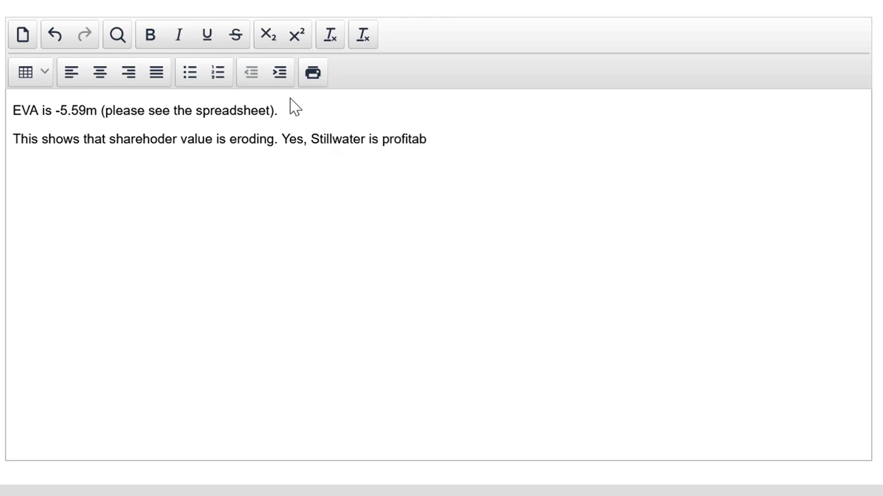
pyautogui.write('le on their P/L. But if this profit is exp')
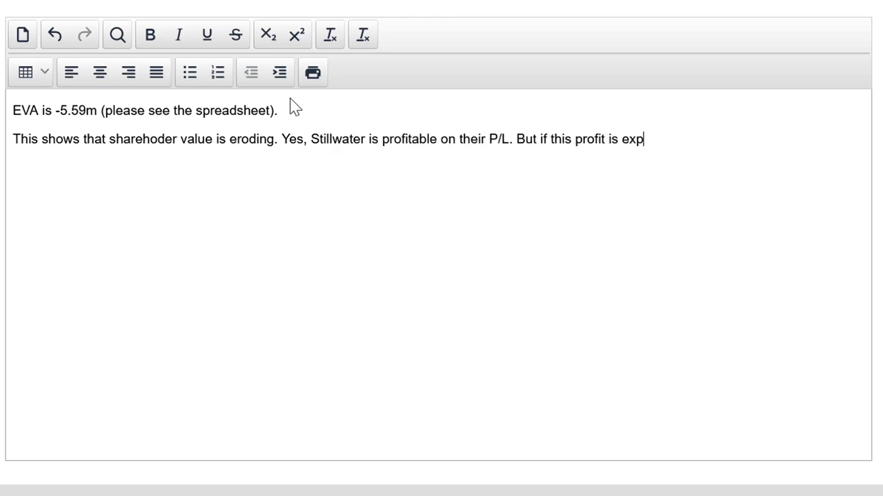
pyautogui.write("ressed in 'economic' terms, i.e. adjusted for non-")
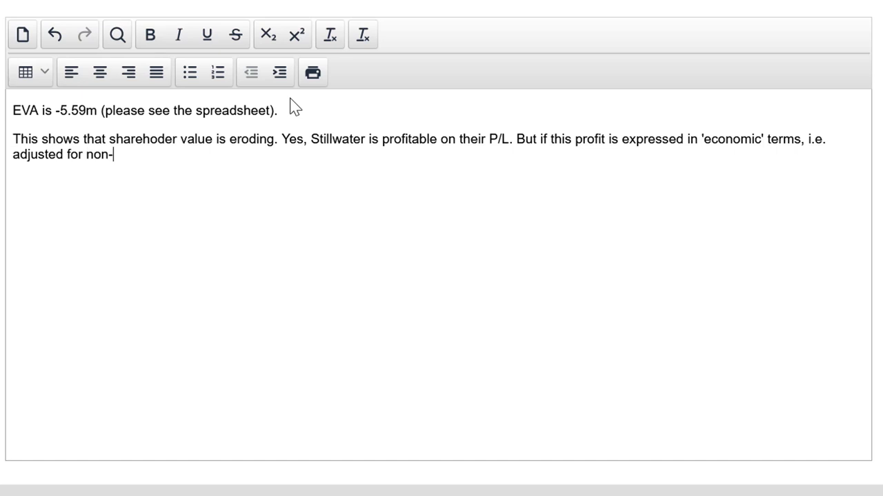
pyautogui.write('cash, tax paid, and other items, we see that')
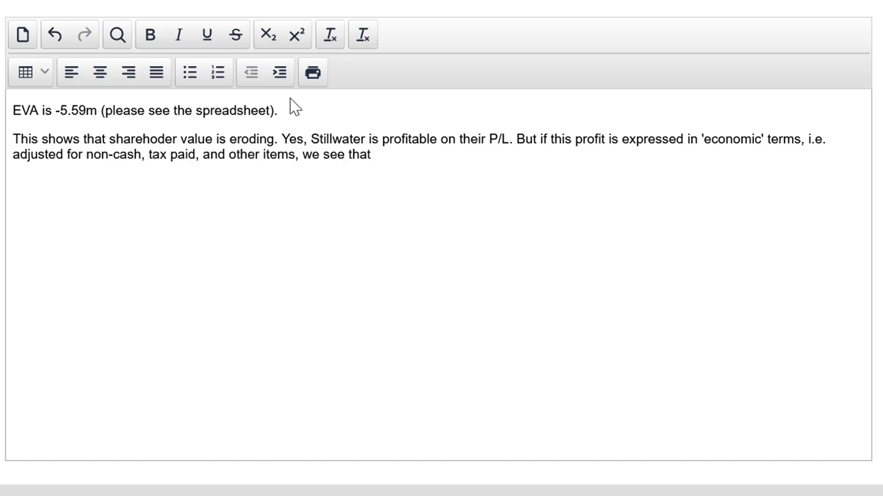
pyautogui.write(' economic profits do not meet the minimum')
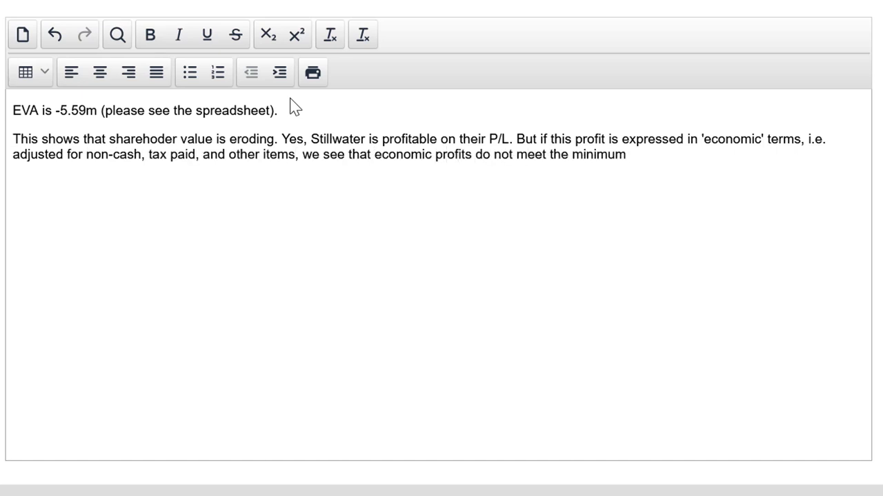
pyautogui.write(' required return of the capital proovid')
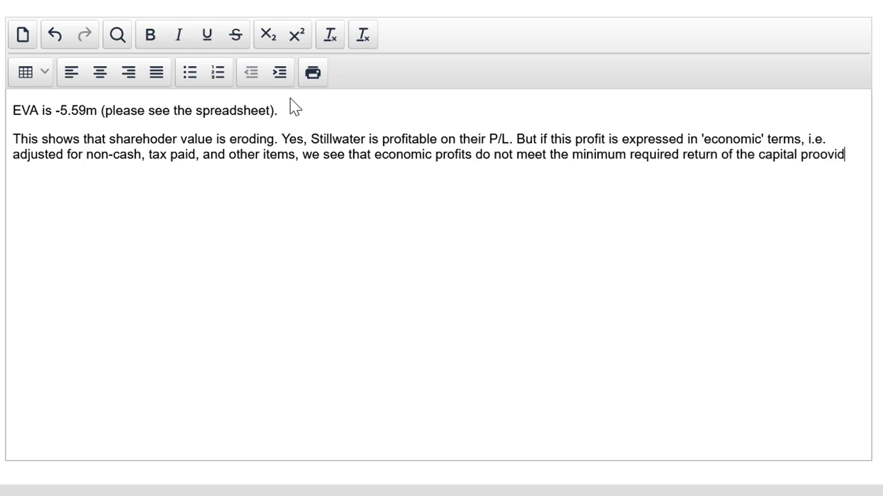
pyautogui.press('BackSpace')
pyautogui.press('BackSpace')
pyautogui.press('BackSpace')
pyautogui.press('BackSpace')
pyautogui.write('viders.')
# Step: Add a third paragraph suggesting improvement through operational decisions (growing unregulated division revenue) or financial management decisions (reducing cost of capital by changing gearing)
pyautogui.press('Return')
pyautogui.write('Stillwater can improve the situation')
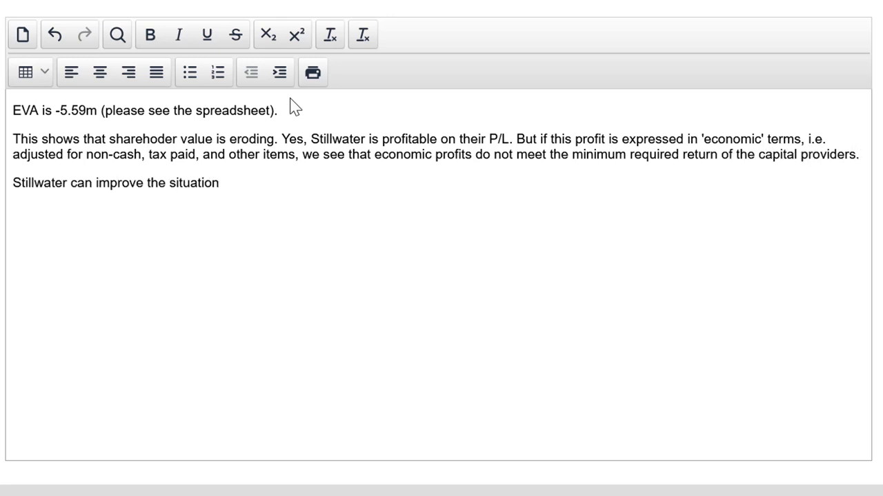
pyautogui.write(' with operational decisions, e.g. growing the revenue of the ')
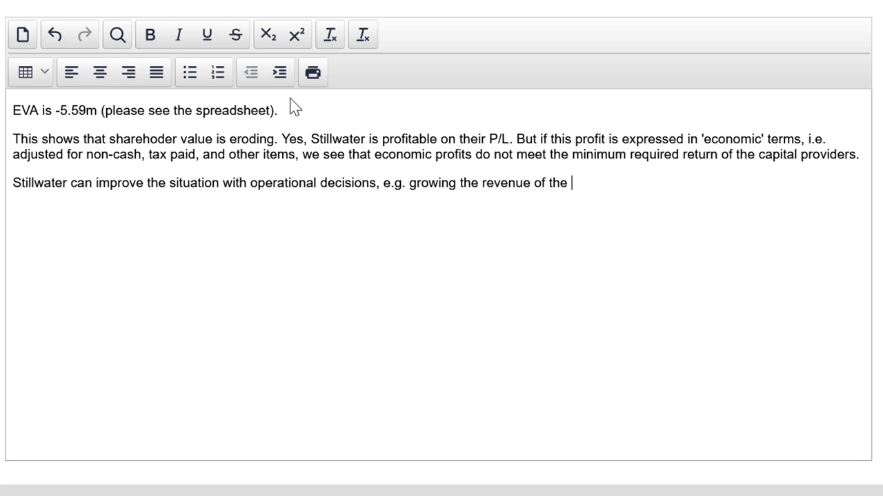
pyautogui.write('unregulated division or with financial management ')
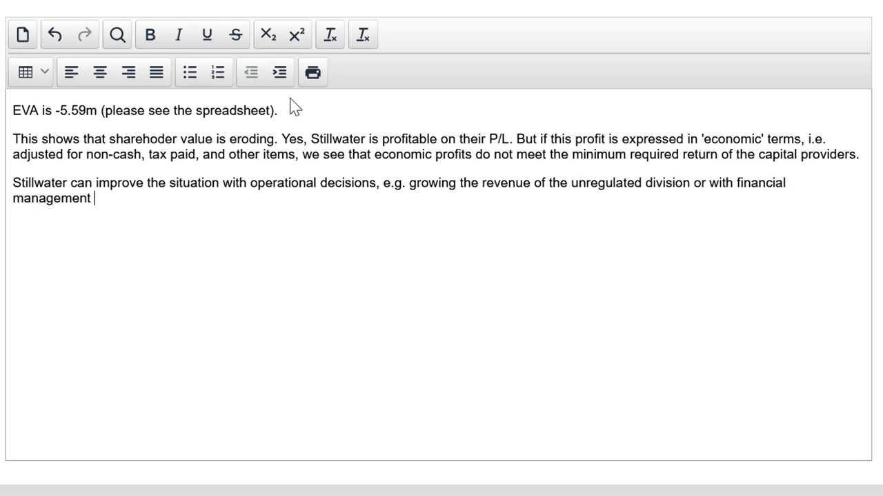
pyautogui.write("decisions, e.g. reduce the company's")
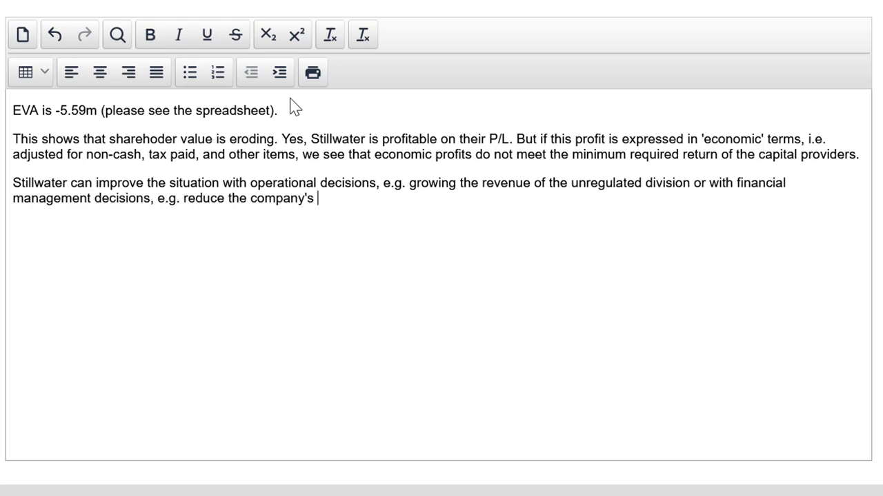
pyautogui.write(' cost of capital by changing their gearing.')
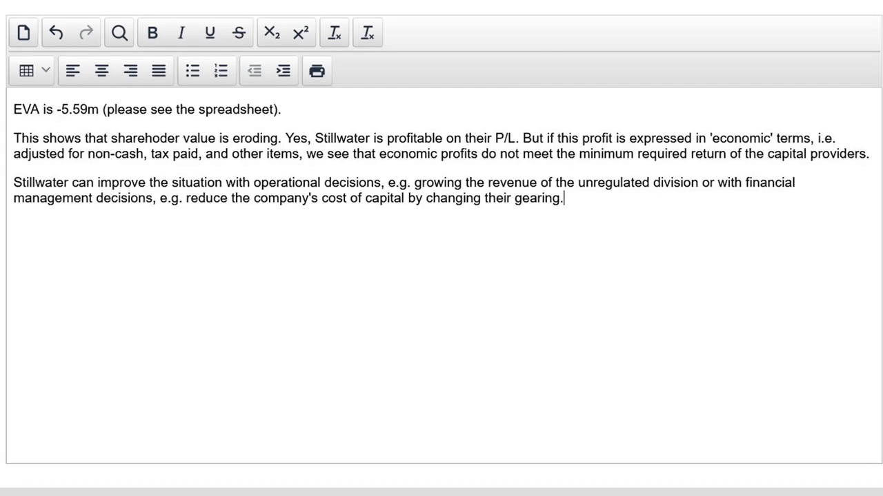